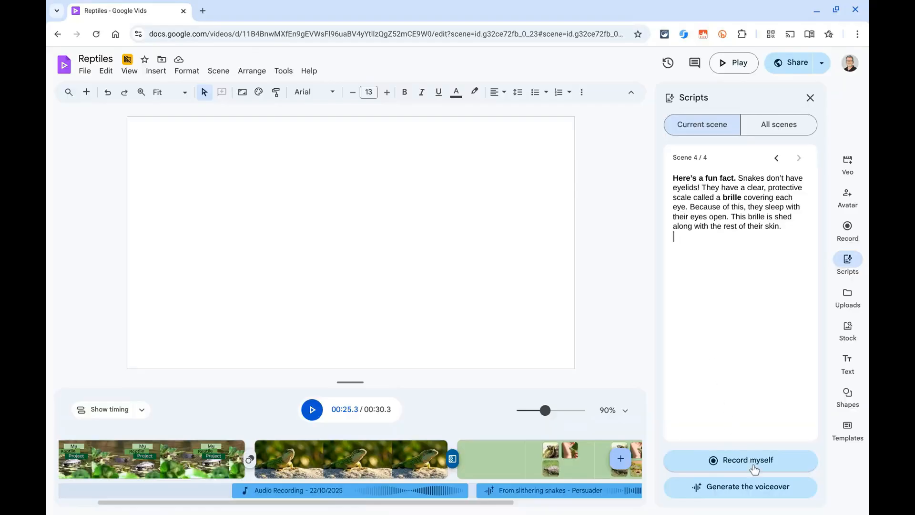
# Set up a camera recording of scene 4 and look through its script in the teleprompter.
pyautogui.click(753, 465)
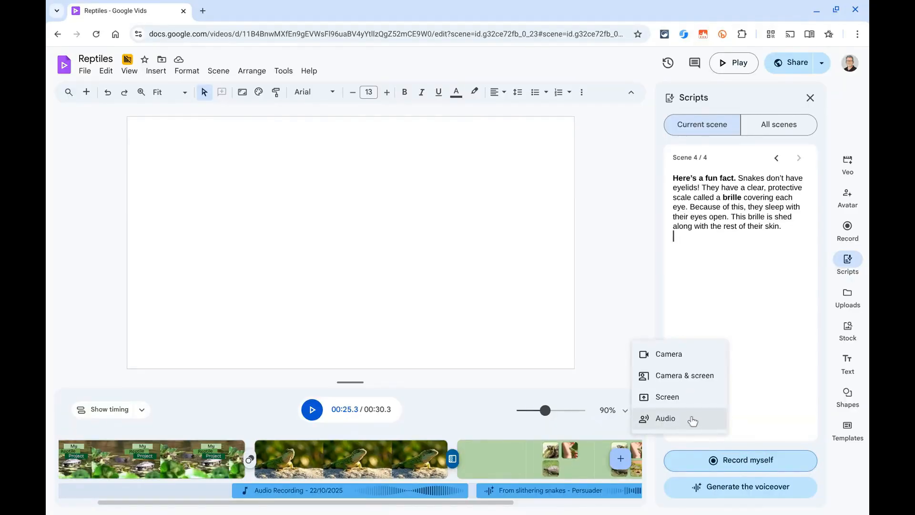
pyautogui.click(680, 357)
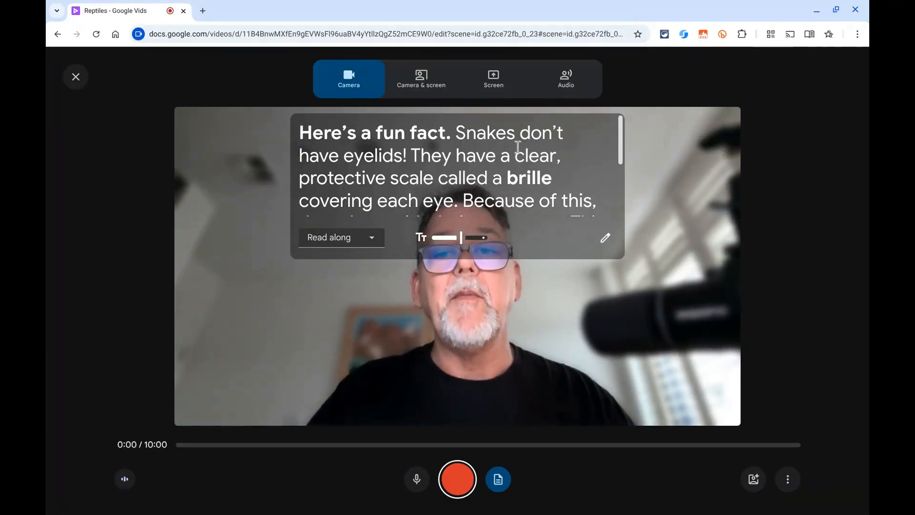
pyautogui.scroll(-1, 523, 154)
pyautogui.scroll(-2, 526, 165)
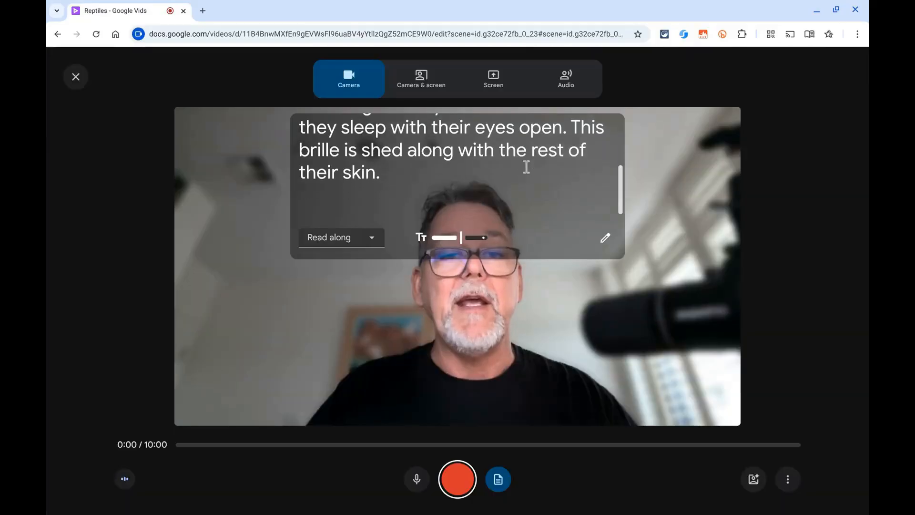
pyautogui.scroll(1, 526, 165)
pyautogui.scroll(2, 526, 165)
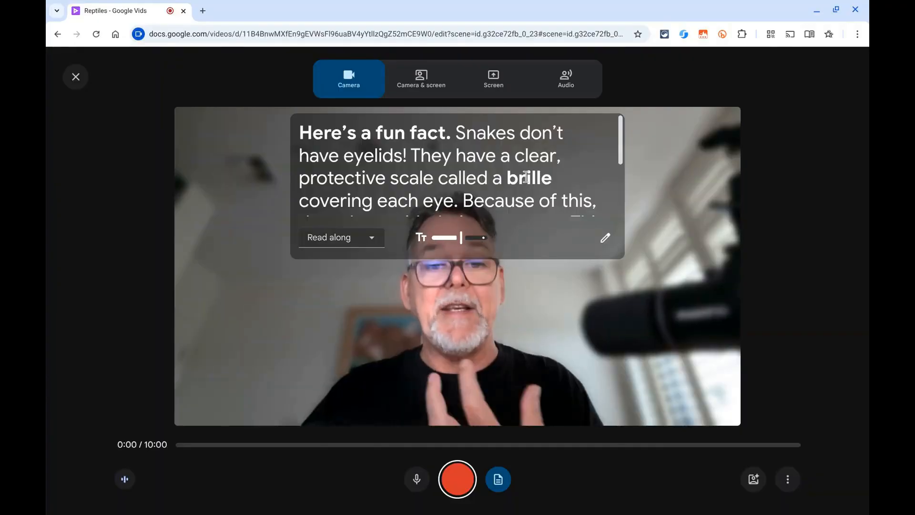
# Try the teleprompter's Rolling mode and return it to Read along.
pyautogui.click(373, 241)
pyautogui.click(335, 292)
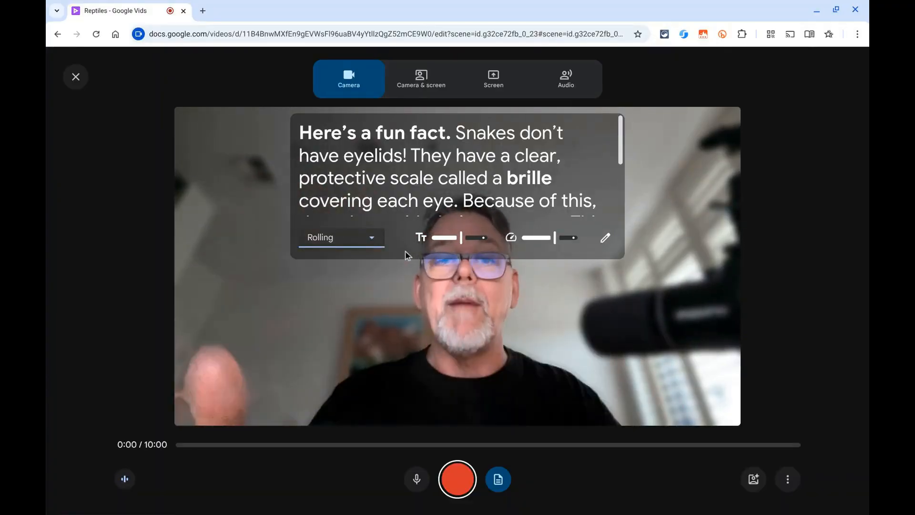
pyautogui.click(359, 240)
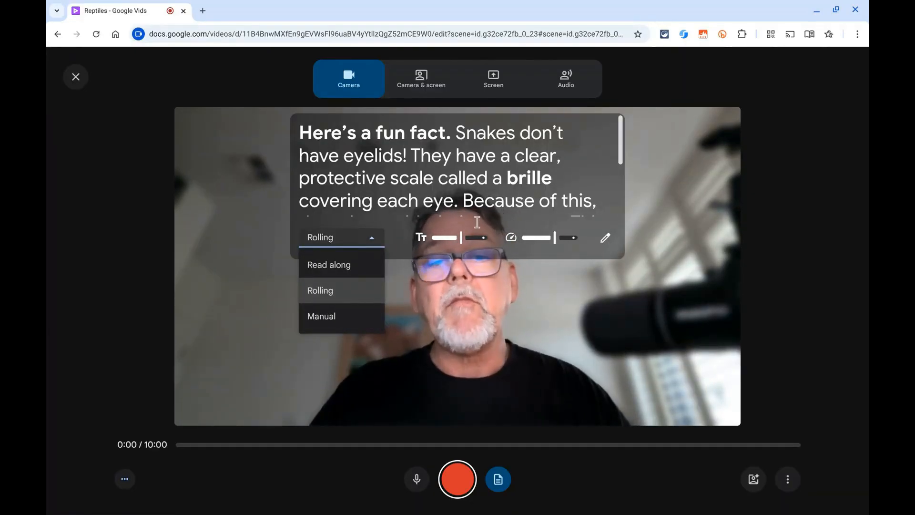
pyautogui.click(342, 268)
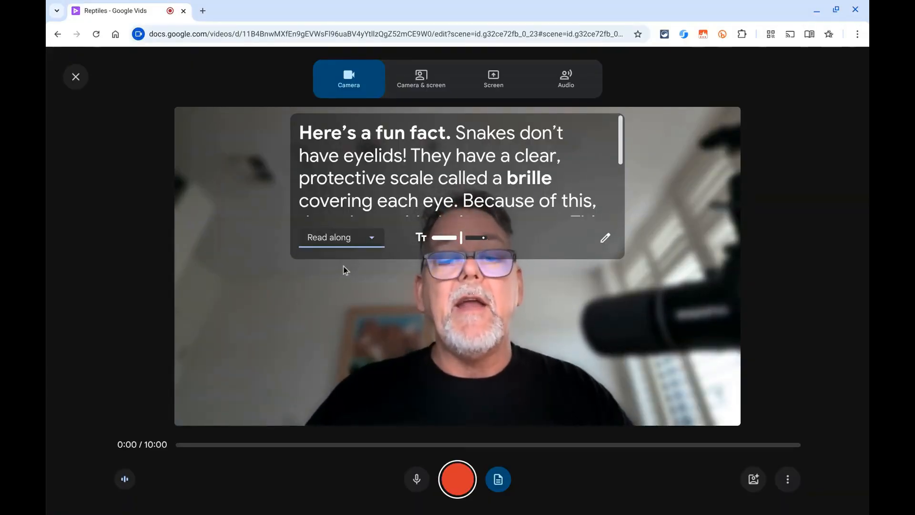
# Record the snake fun fact on camera and submit a positive read-along rating, sharing the script and output.
pyautogui.click(461, 482)
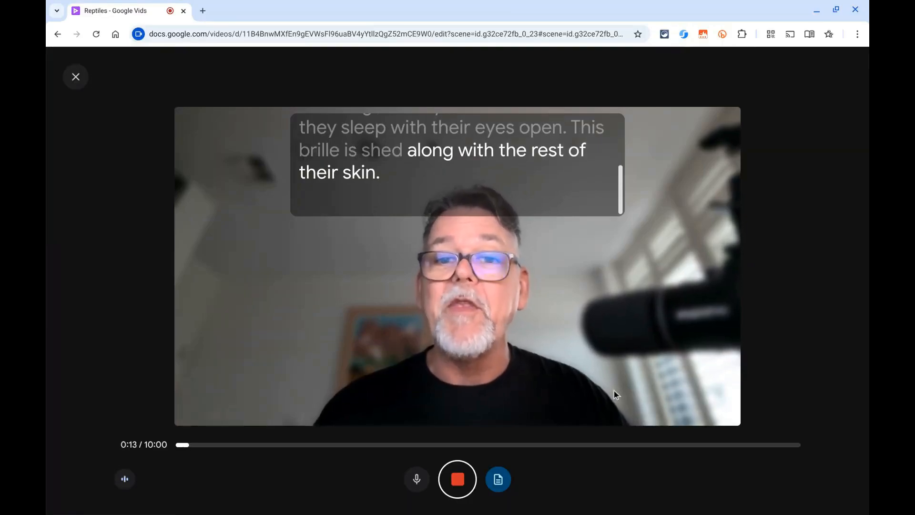
pyautogui.click(458, 479)
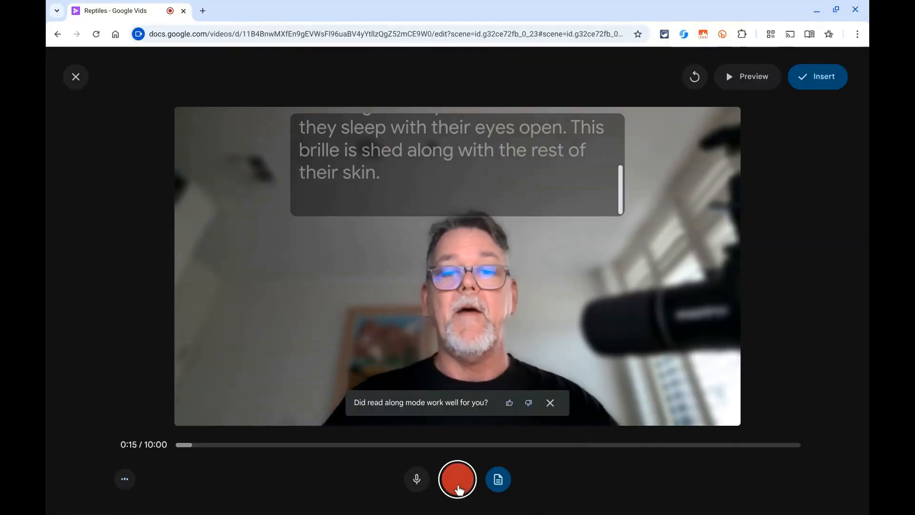
pyautogui.click(511, 405)
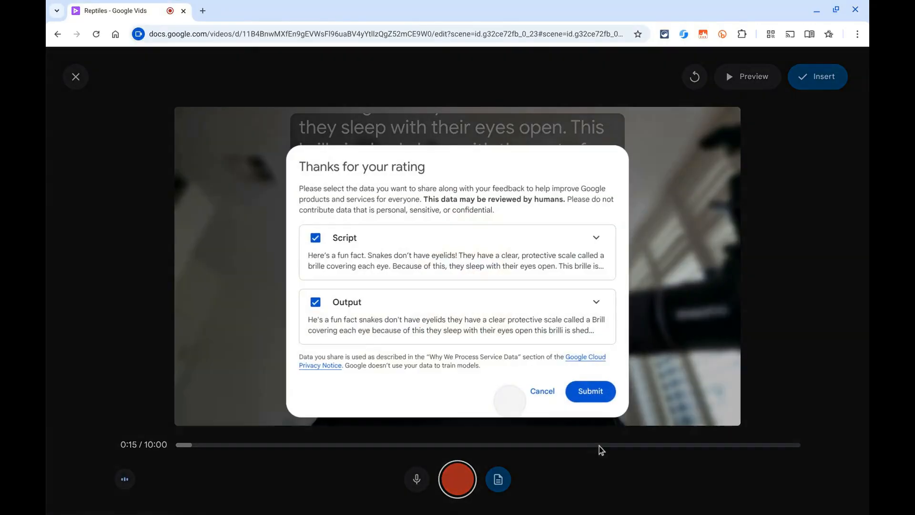
pyautogui.click(592, 392)
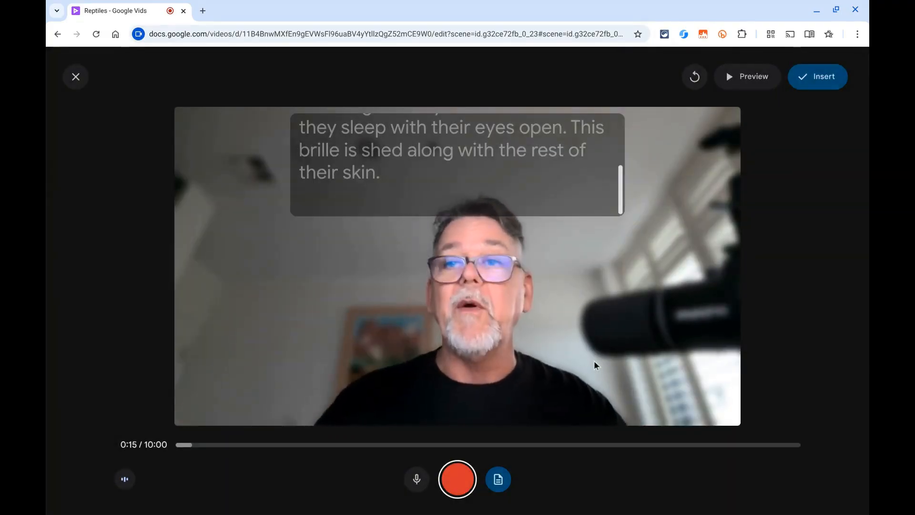
# Preview the start of the camera recording and insert it into scene 4.
pyautogui.click(753, 79)
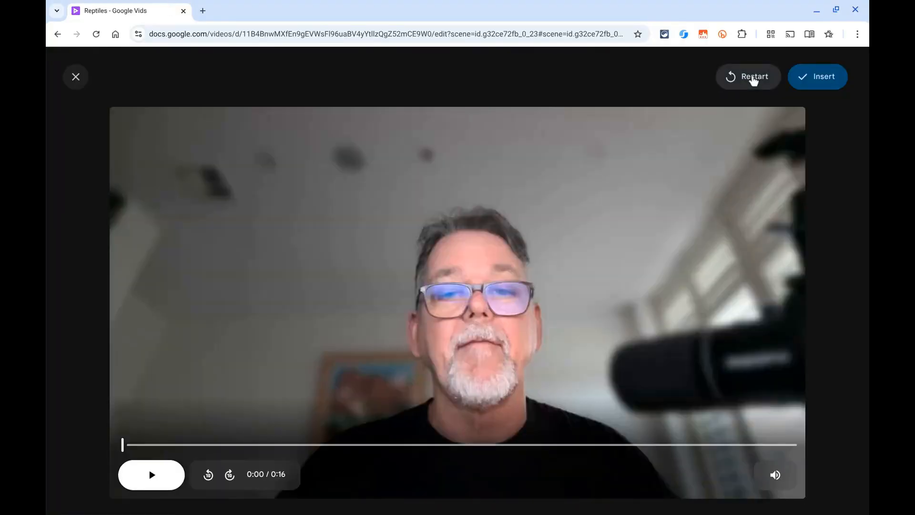
pyautogui.click(167, 475)
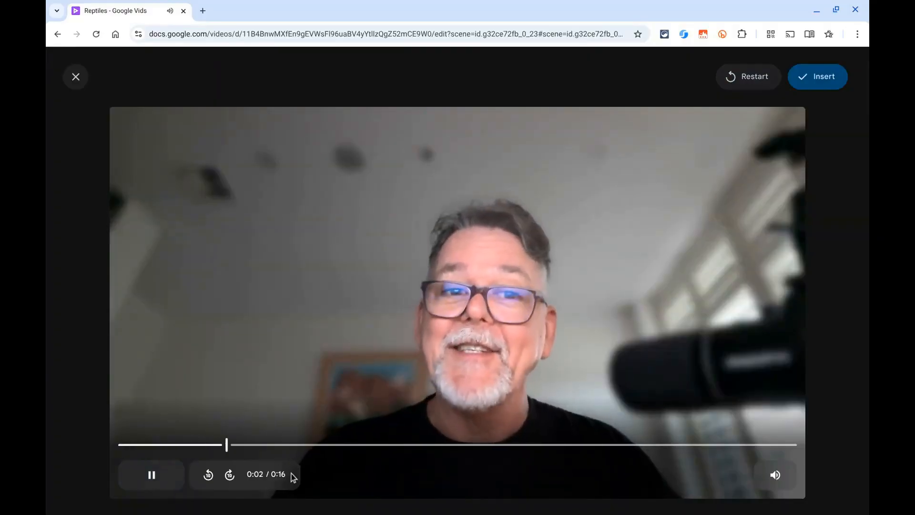
pyautogui.click(151, 476)
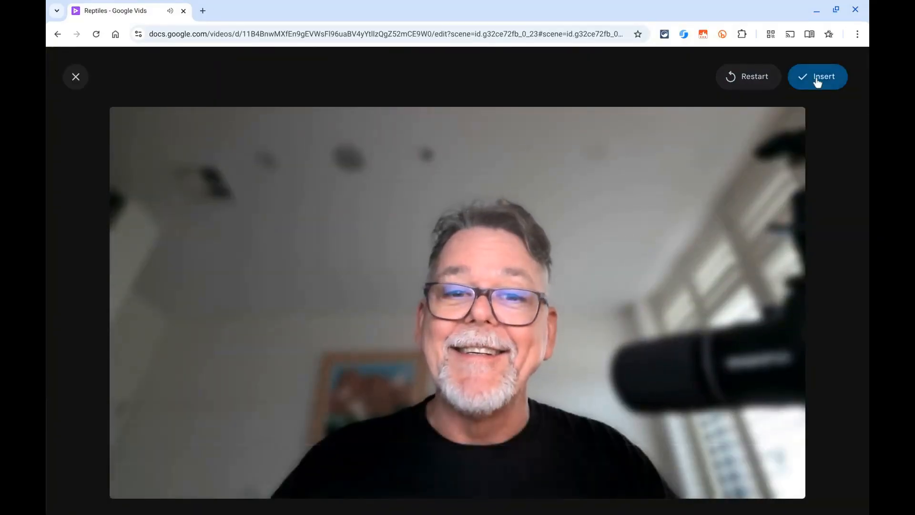
pyautogui.click(818, 79)
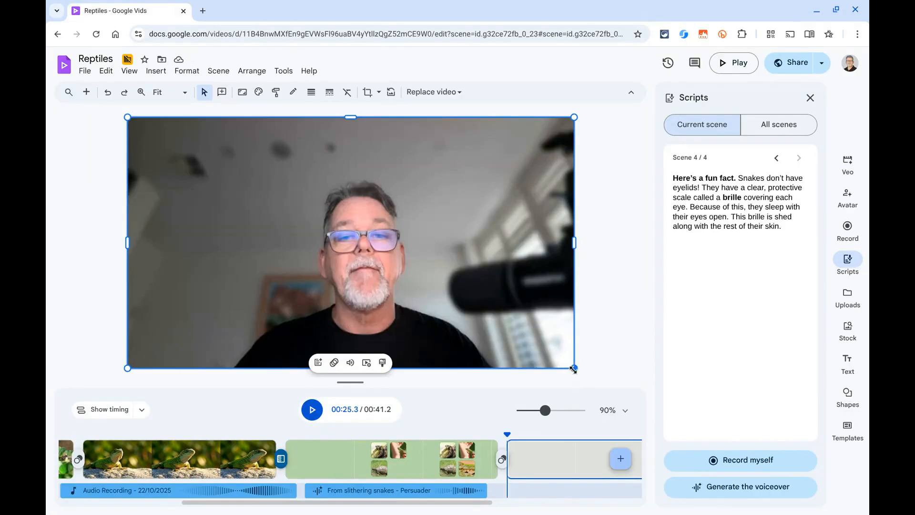
# Shrink the inserted camera video, place it in the canvas's upper-left area and play the scene.
pyautogui.moveTo(574, 368); pyautogui.dragTo(298, 213)
pyautogui.moveTo(247, 173); pyautogui.dragTo(262, 201)
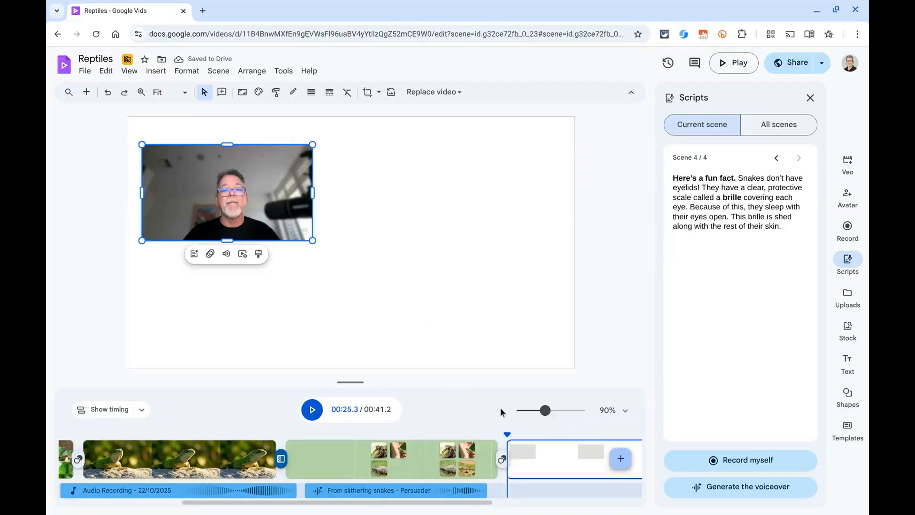
pyautogui.click(312, 410)
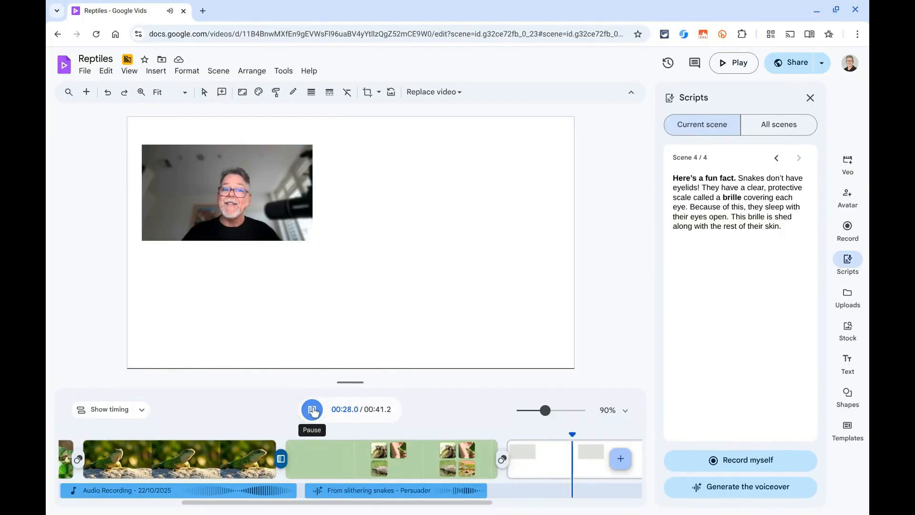
pyautogui.click(312, 409)
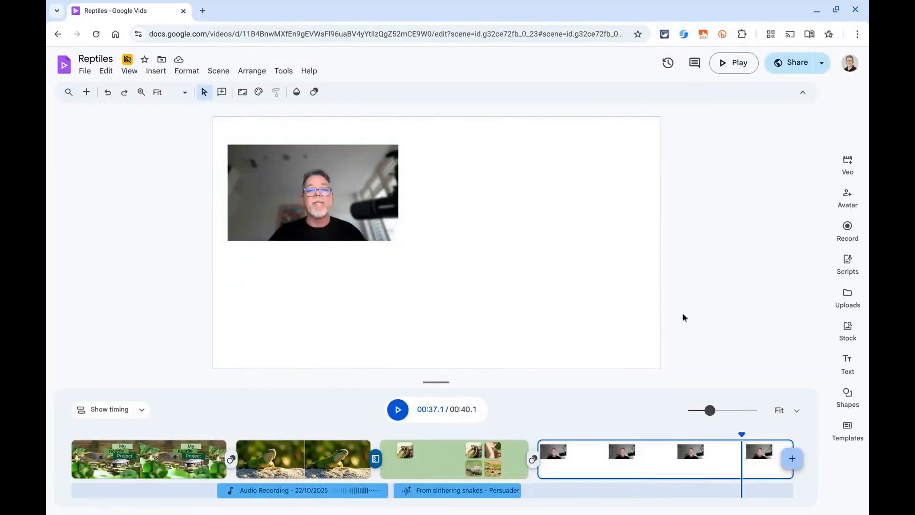
# Choose Kim as the AI avatar for scene 4.
pyautogui.click(847, 194)
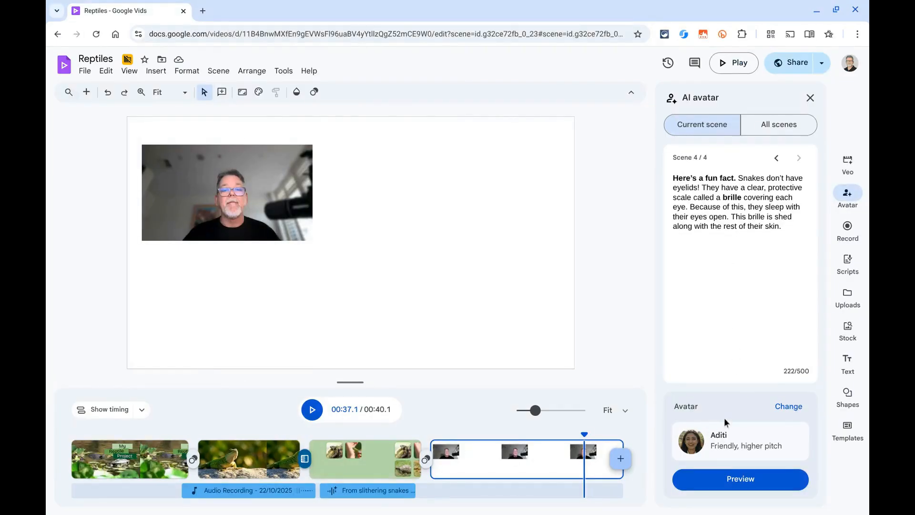
pyautogui.click(789, 408)
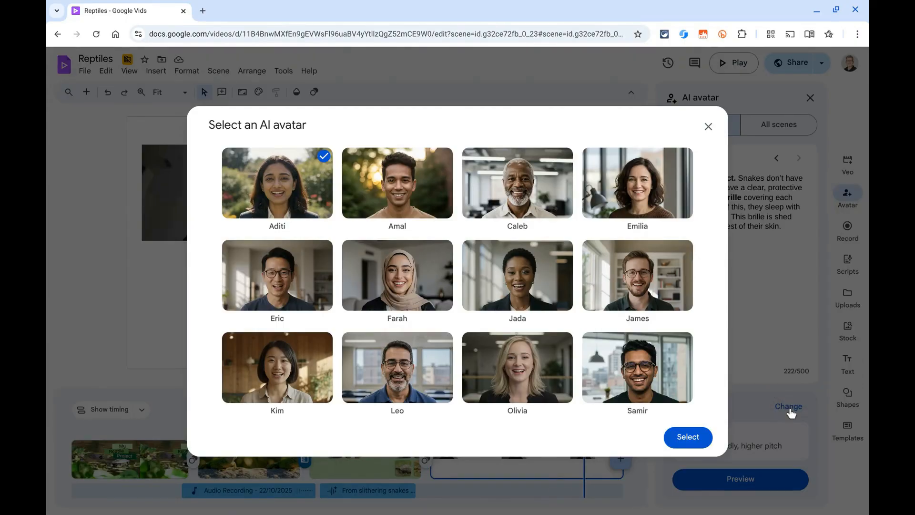
pyautogui.moveTo(657, 381)
pyautogui.moveTo(534, 385)
pyautogui.moveTo(308, 378)
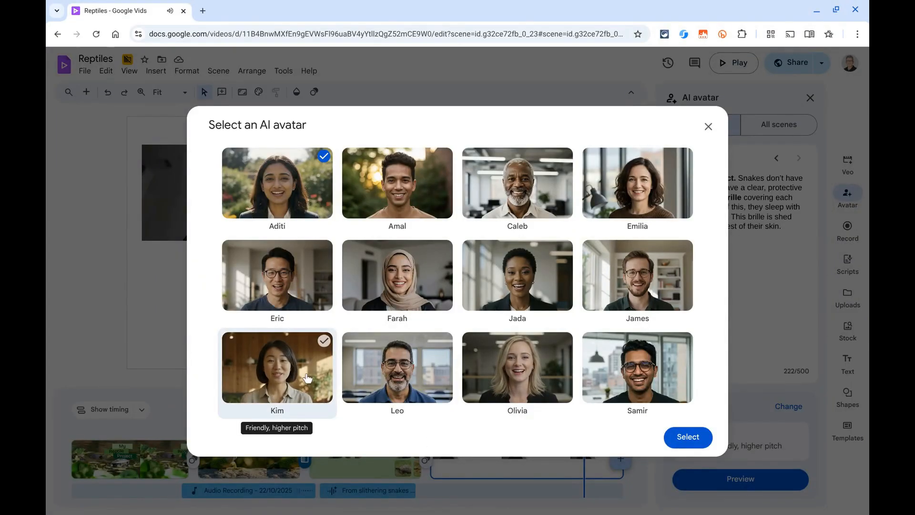
pyautogui.click(308, 378)
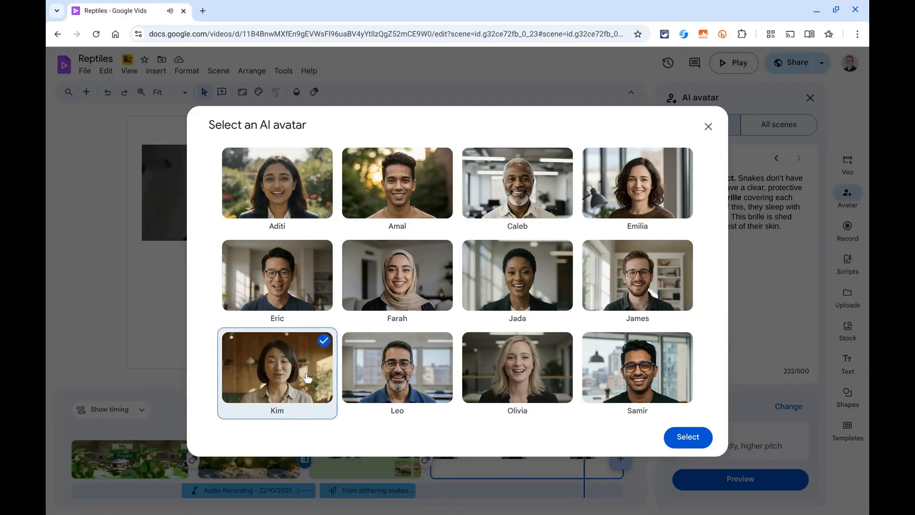
pyautogui.click(677, 438)
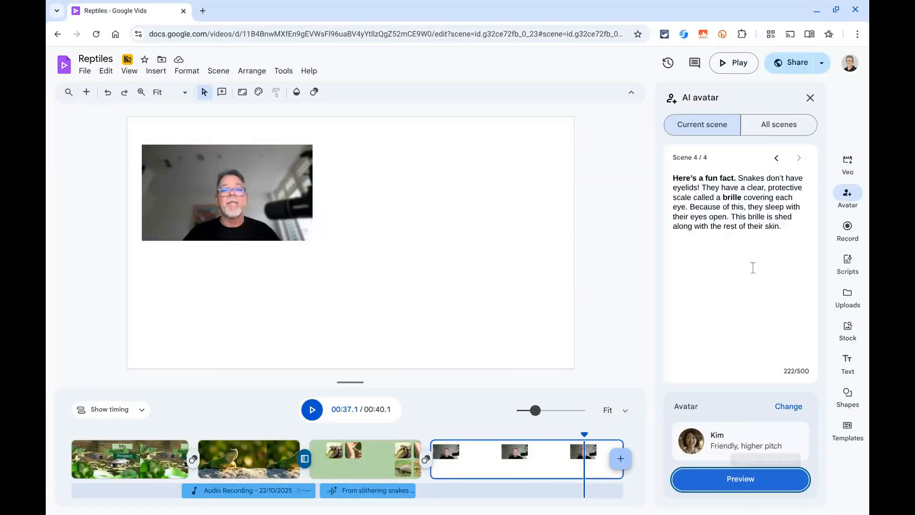
# Preview and generate the Kim avatar video from scene 4's script, and play its opening.
pyautogui.click(748, 482)
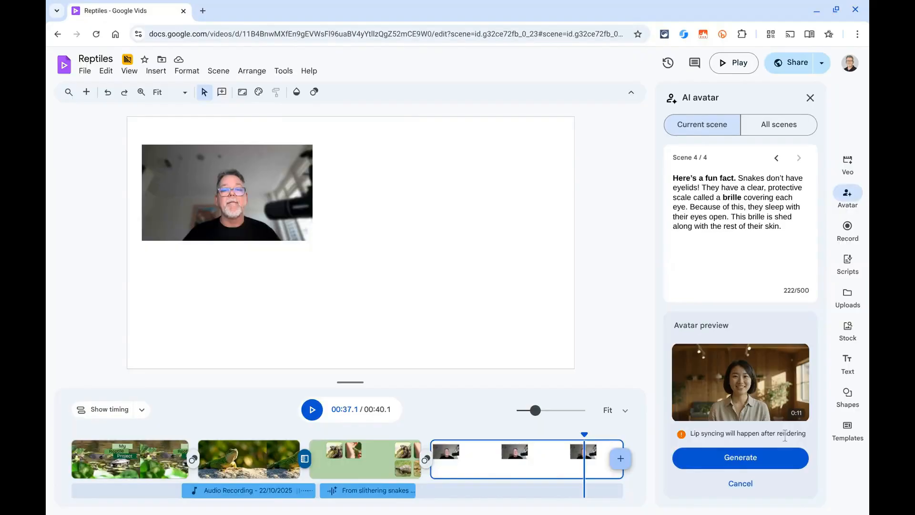
pyautogui.click(741, 458)
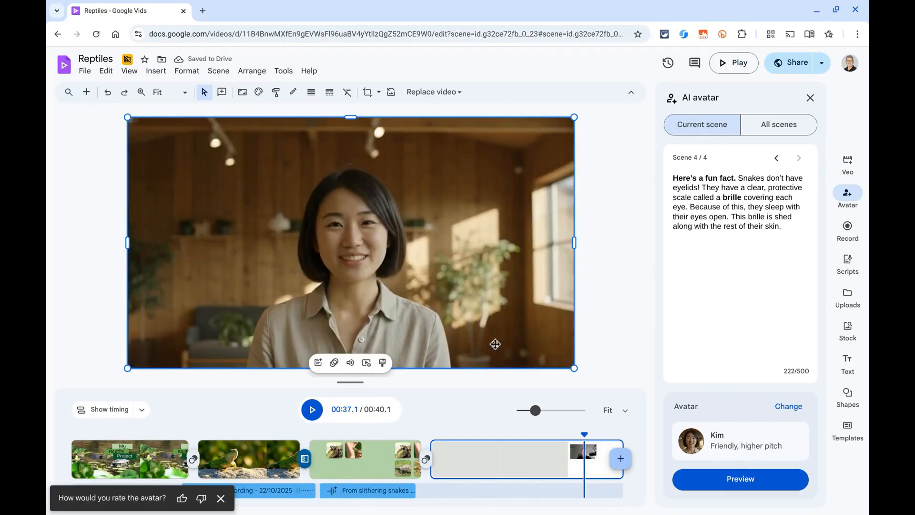
pyautogui.click(312, 410)
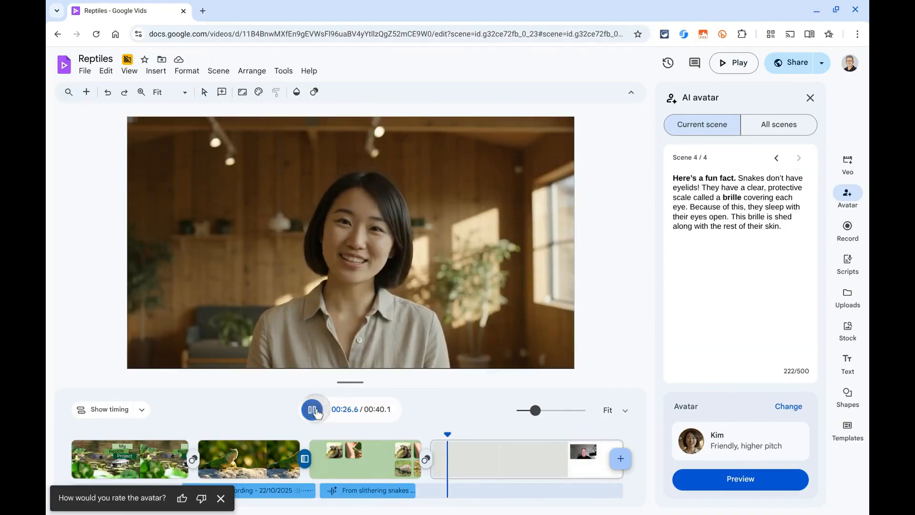
pyautogui.click(312, 410)
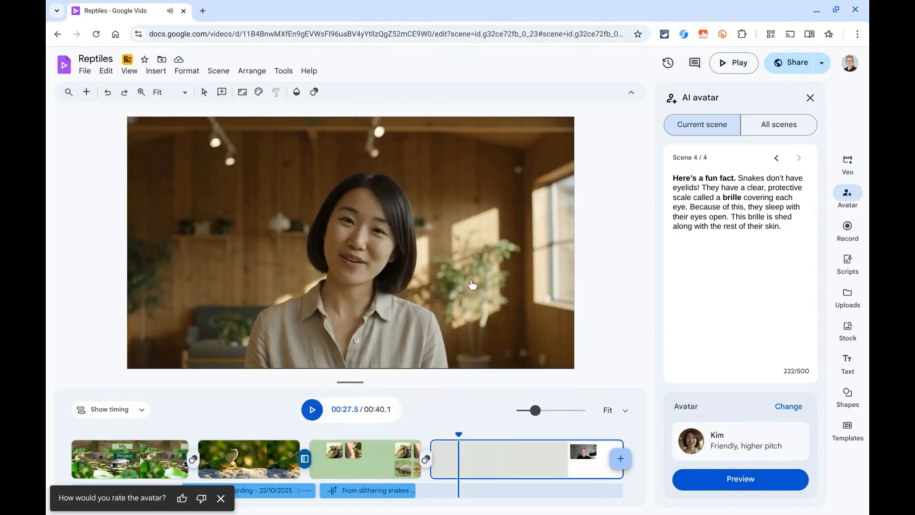
# Shrink the avatar video and place it beside the camera video in the upper-right area of the canvas.
pyautogui.click(573, 128)
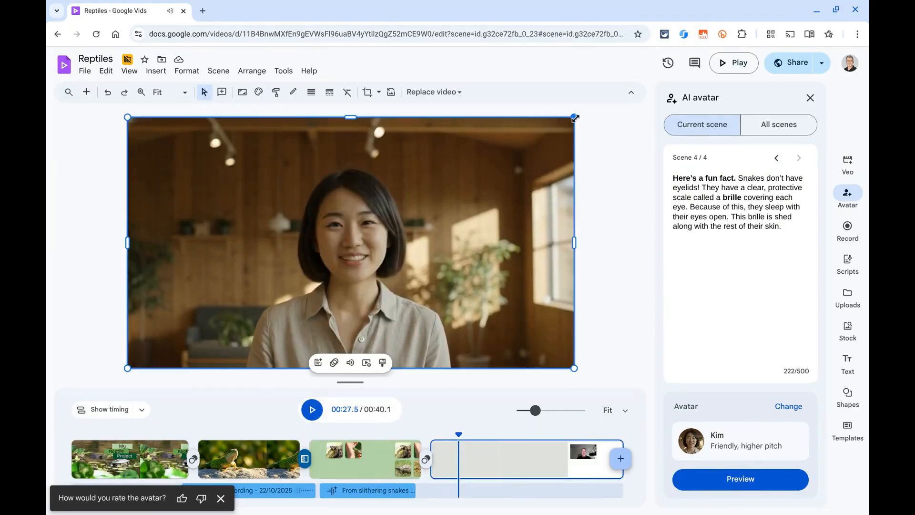
pyautogui.moveTo(574, 117); pyautogui.dragTo(313, 263)
pyautogui.moveTo(262, 335); pyautogui.dragTo(477, 211)
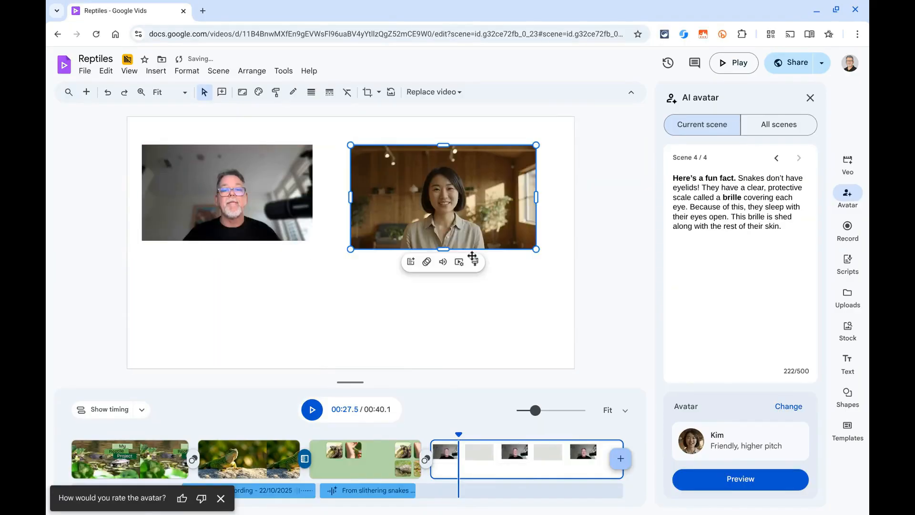
# Mute the sound of the camera video in scene 4.
pyautogui.click(264, 215)
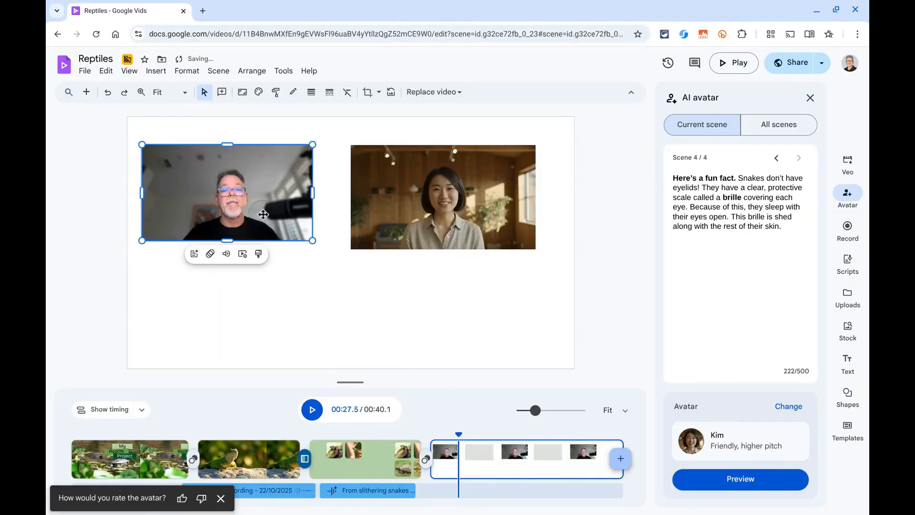
pyautogui.click(226, 255)
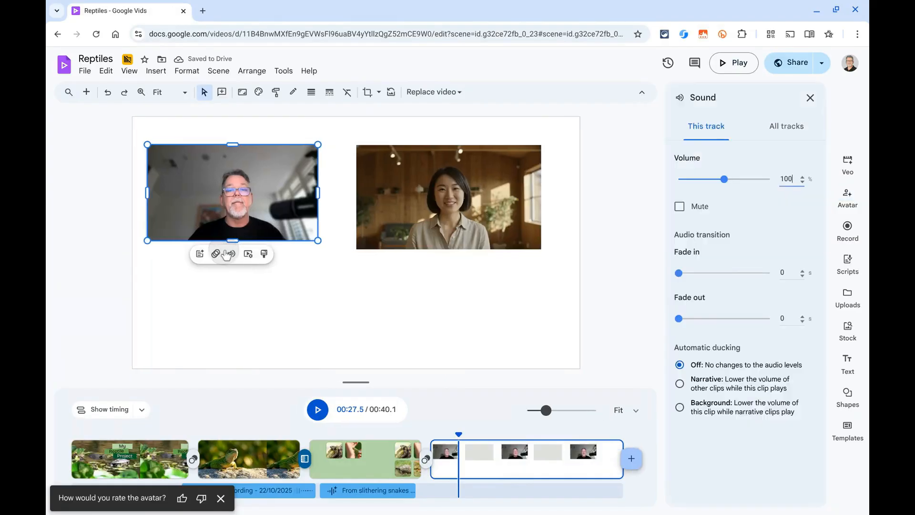
pyautogui.click(680, 207)
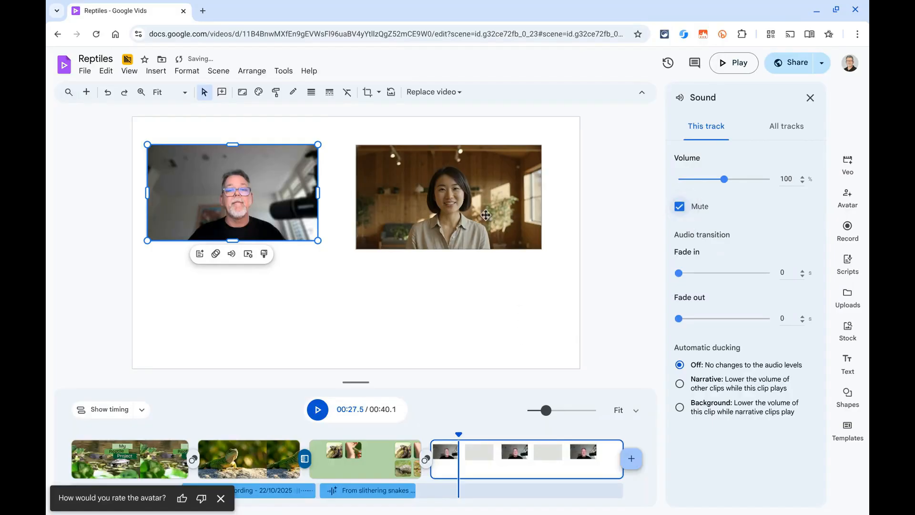
# Play scene 4 from near its start to compare the camera and avatar videos.
pyautogui.moveTo(462, 435); pyautogui.dragTo(435, 435)
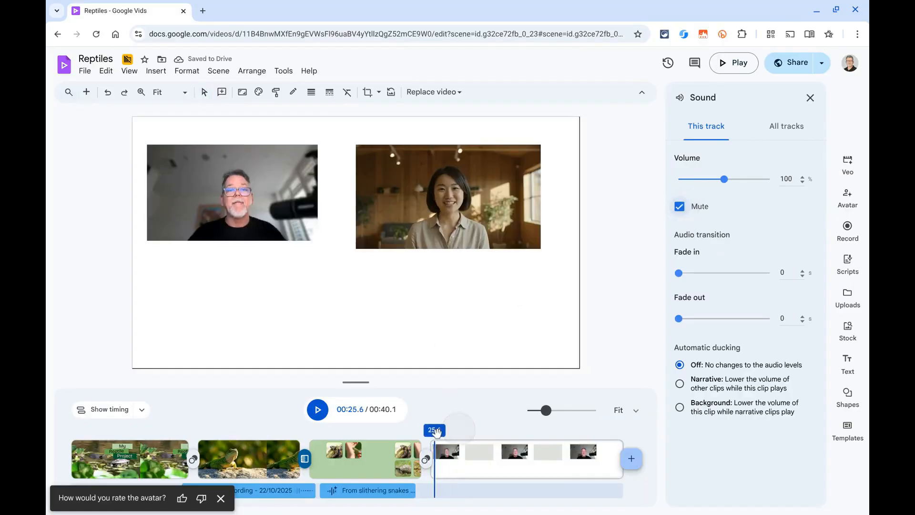
pyautogui.click(319, 410)
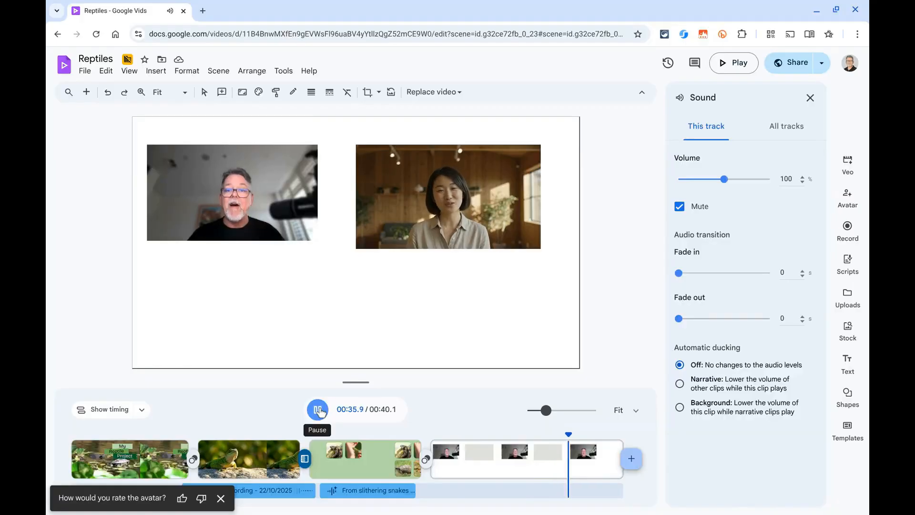
pyautogui.click(318, 410)
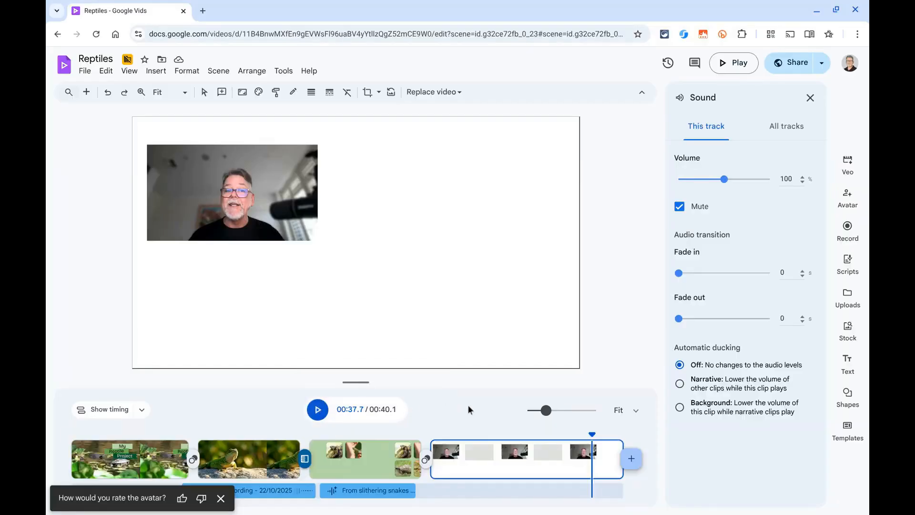
# Delete the camera video from scene 4 and move the avatar video into the freed upper-left area of the canvas.
pyautogui.click(283, 226)
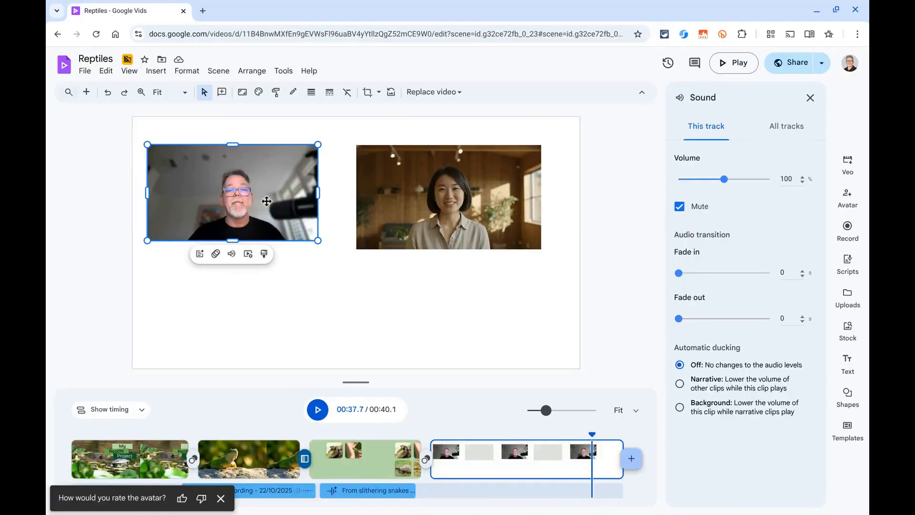
pyautogui.press('Delete')
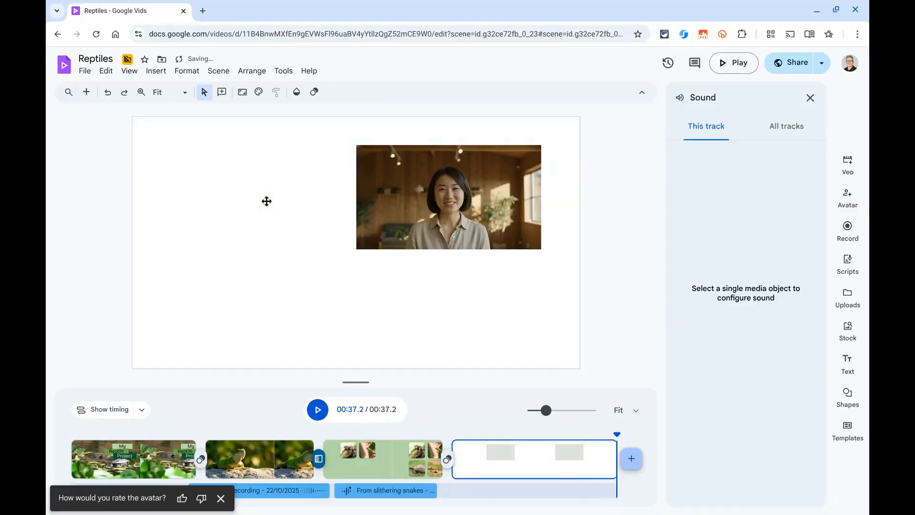
pyautogui.click(474, 205)
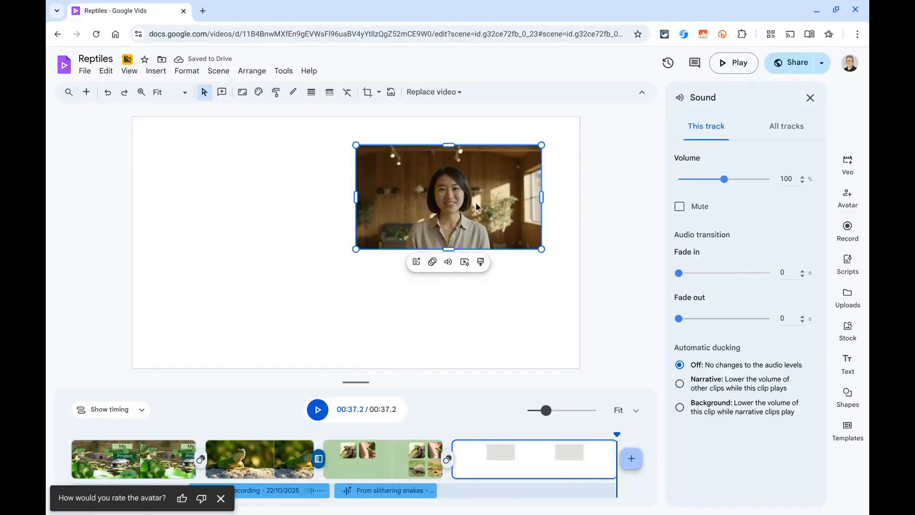
pyautogui.moveTo(476, 206); pyautogui.dragTo(302, 209)
pyautogui.click(811, 98)
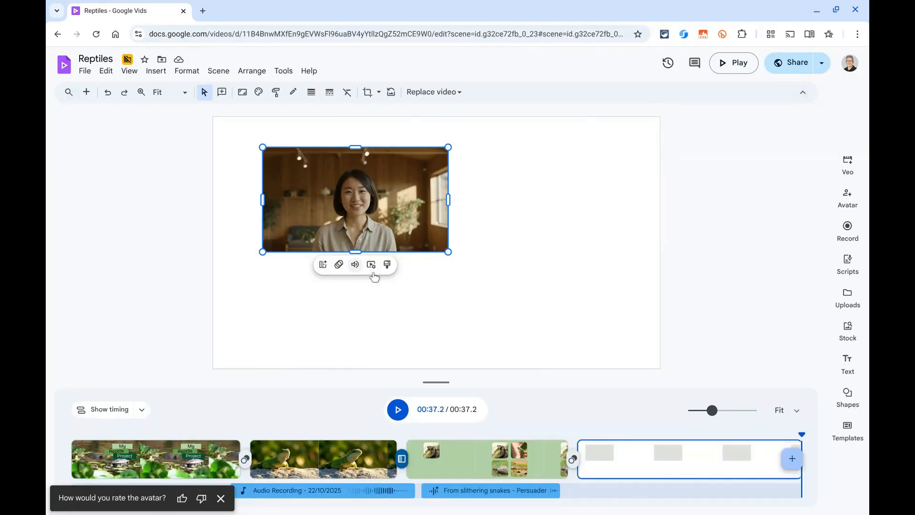
# Crop both sides and a little of the top off the avatar video to frame the presenter closely.
pyautogui.doubleClick(402, 210)
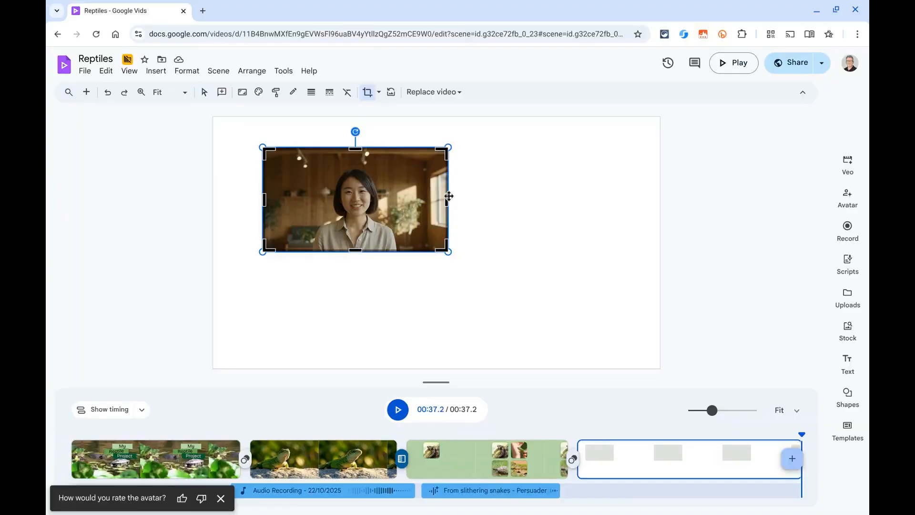
pyautogui.moveTo(448, 197); pyautogui.dragTo(408, 202)
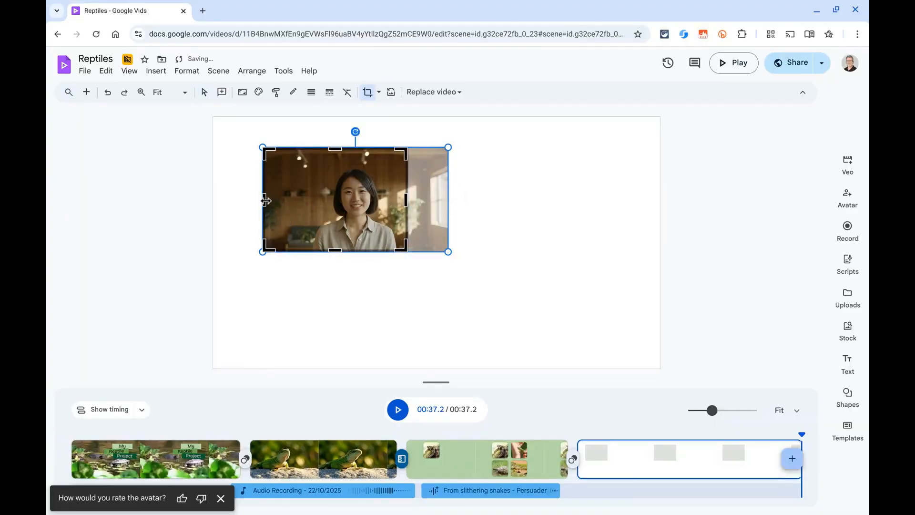
pyautogui.moveTo(265, 200); pyautogui.dragTo(306, 198)
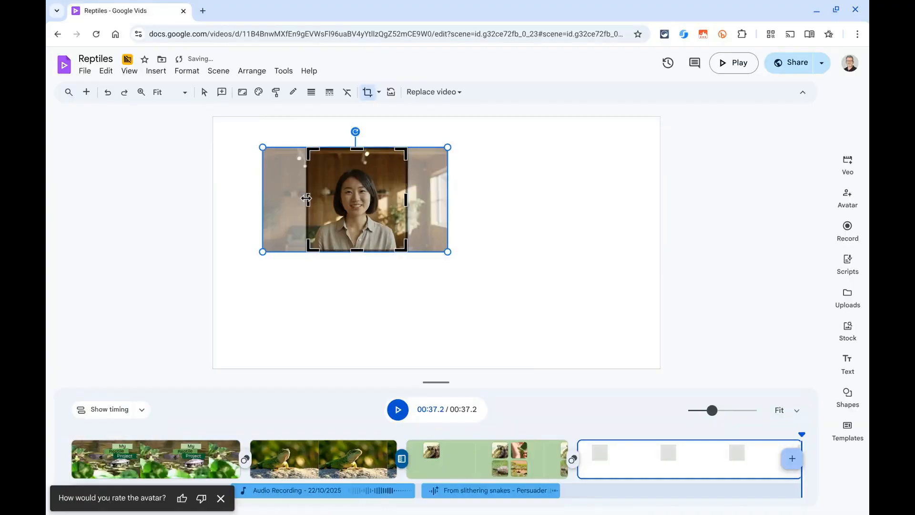
pyautogui.moveTo(354, 150); pyautogui.dragTo(354, 153)
pyautogui.click(464, 191)
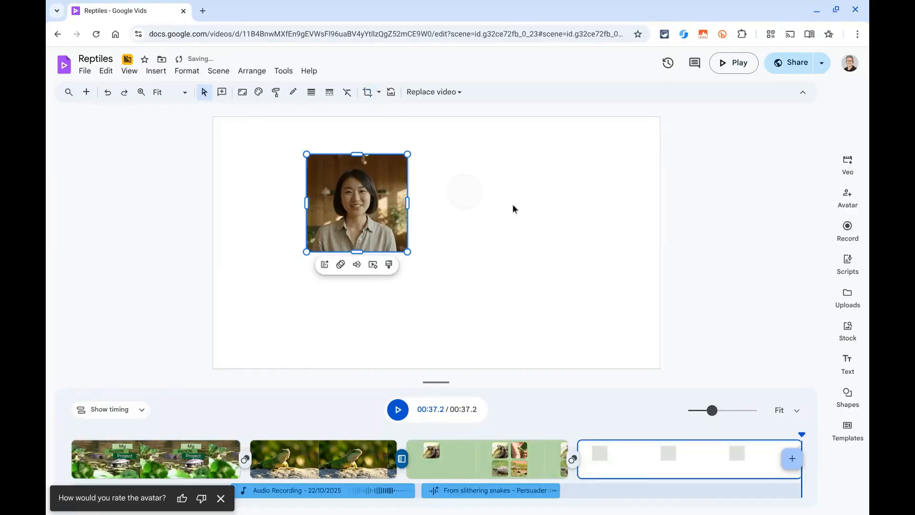
# Mask the avatar video with an oval shape and move it near the canvas's upper-left corner.
pyautogui.click(379, 92)
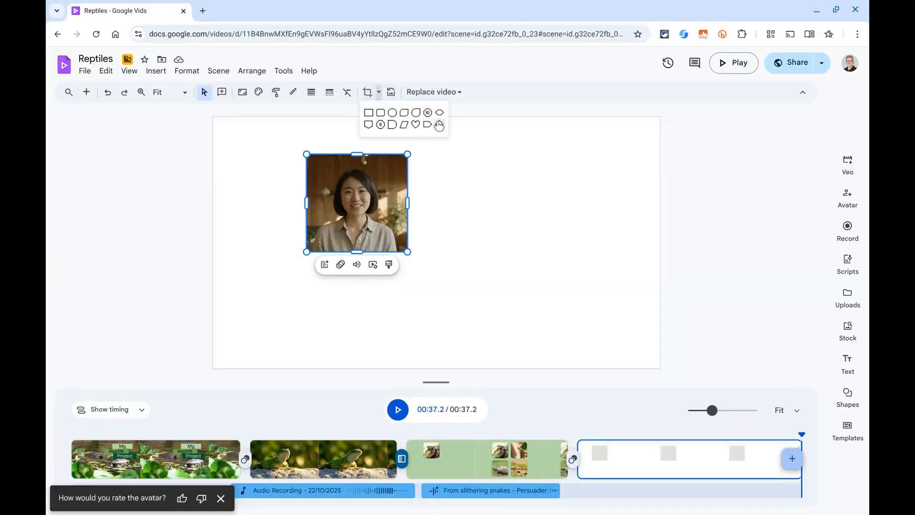
pyautogui.click(393, 114)
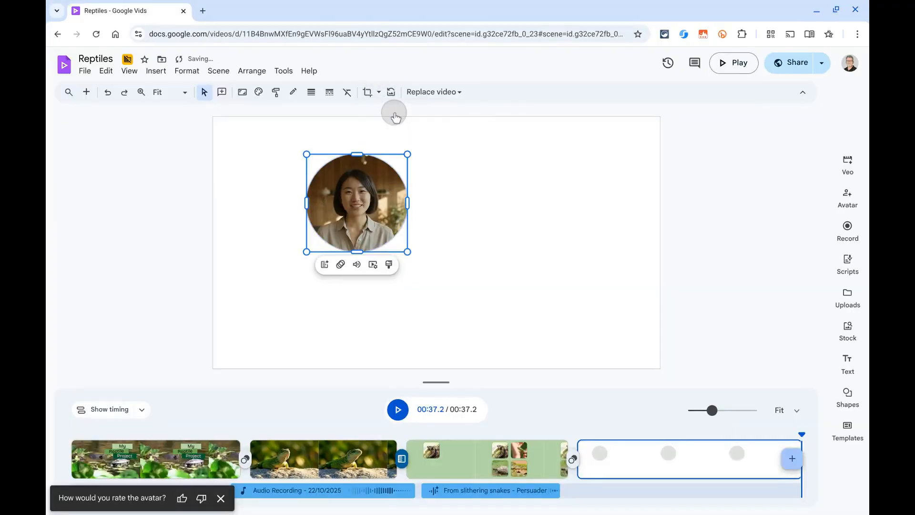
pyautogui.click(468, 196)
pyautogui.moveTo(393, 214); pyautogui.dragTo(326, 195)
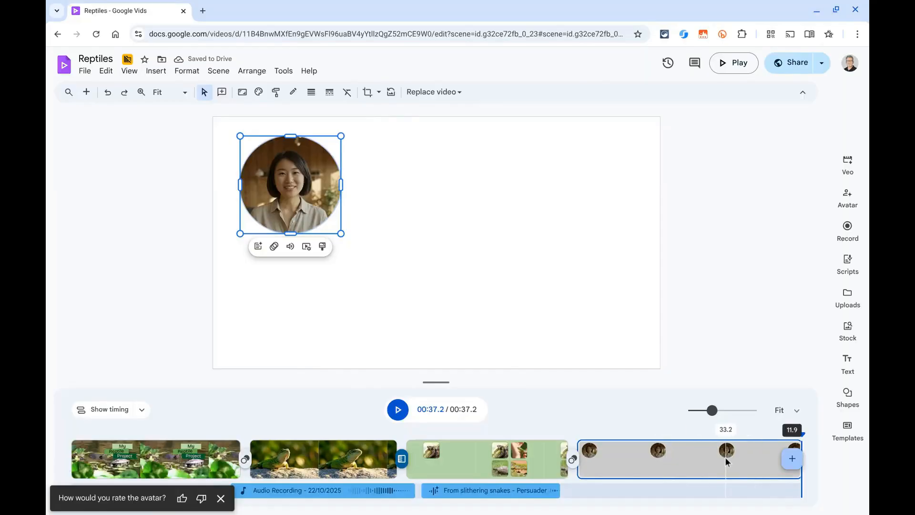
# Insert the dark black-and-gold snakeskin stock image into scene 4 and stretch it to cover the whole canvas.
pyautogui.click(584, 460)
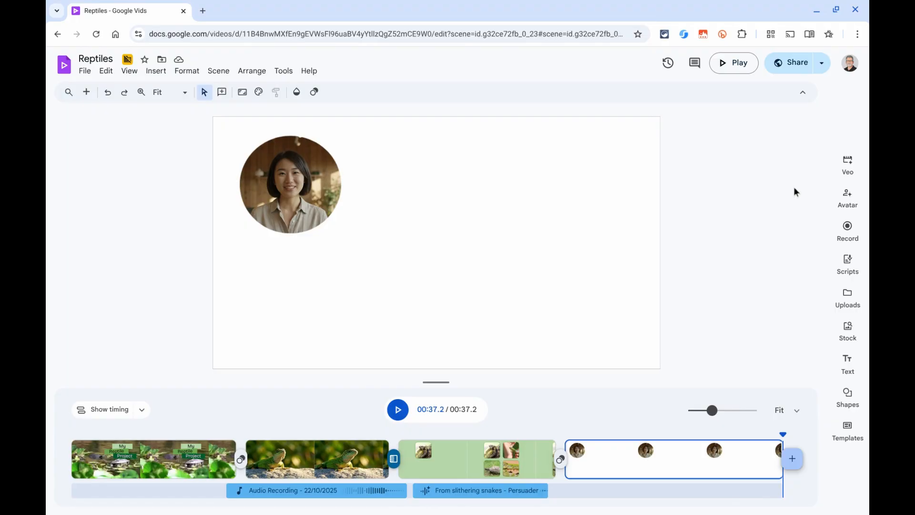
pyautogui.click(849, 332)
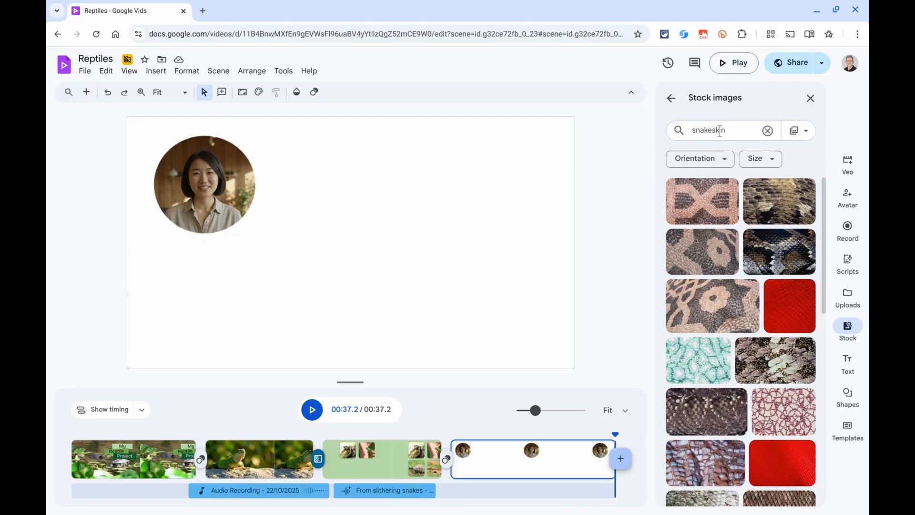
pyautogui.click(780, 257)
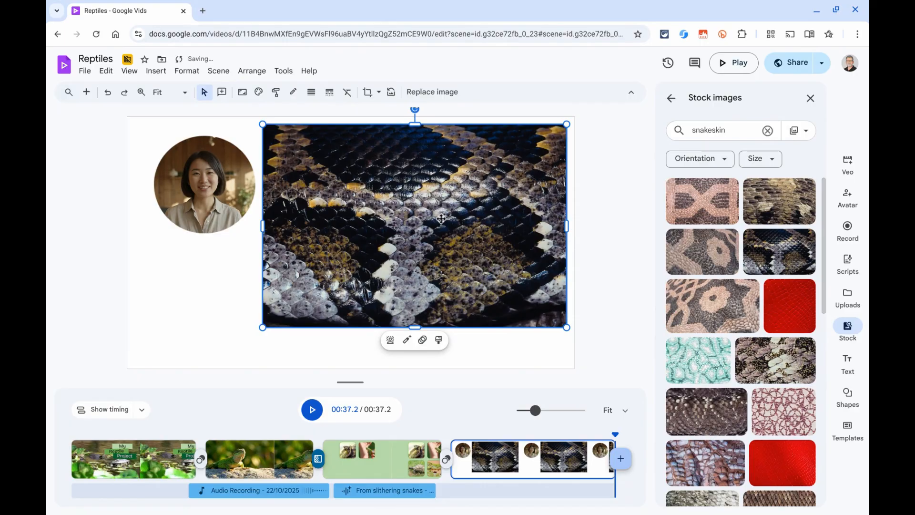
pyautogui.moveTo(441, 219); pyautogui.dragTo(320, 223)
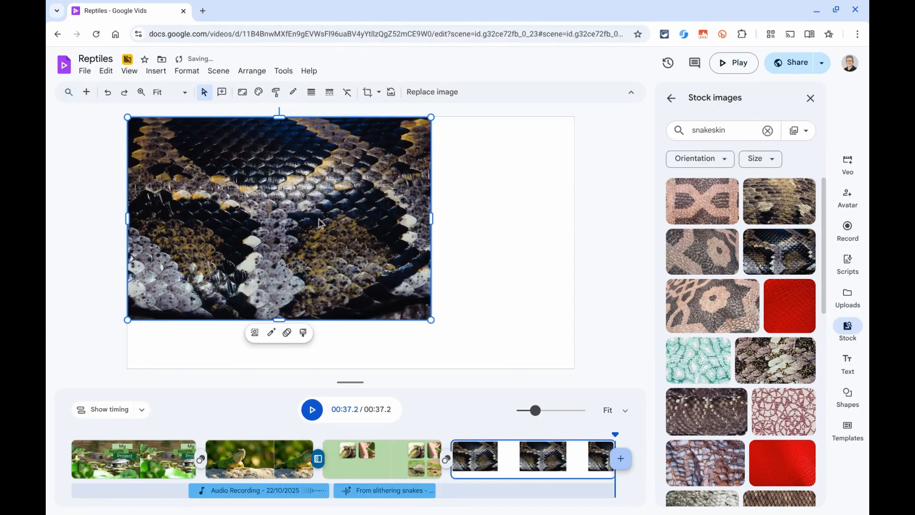
pyautogui.moveTo(431, 320); pyautogui.dragTo(505, 334)
pyautogui.moveTo(503, 245); pyautogui.dragTo(575, 245)
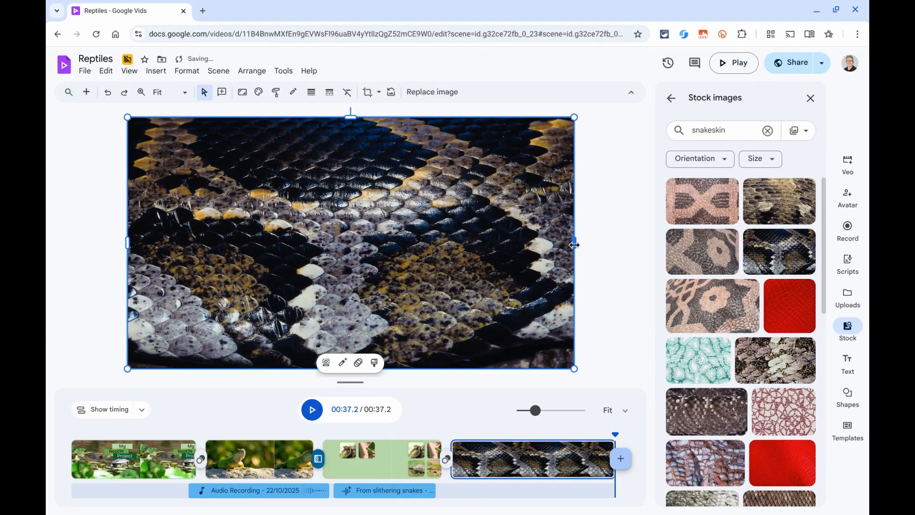
# Send the snakeskin image to the back, behind the avatar video.
pyautogui.rightClick(370, 210)
pyautogui.moveTo(406, 284)
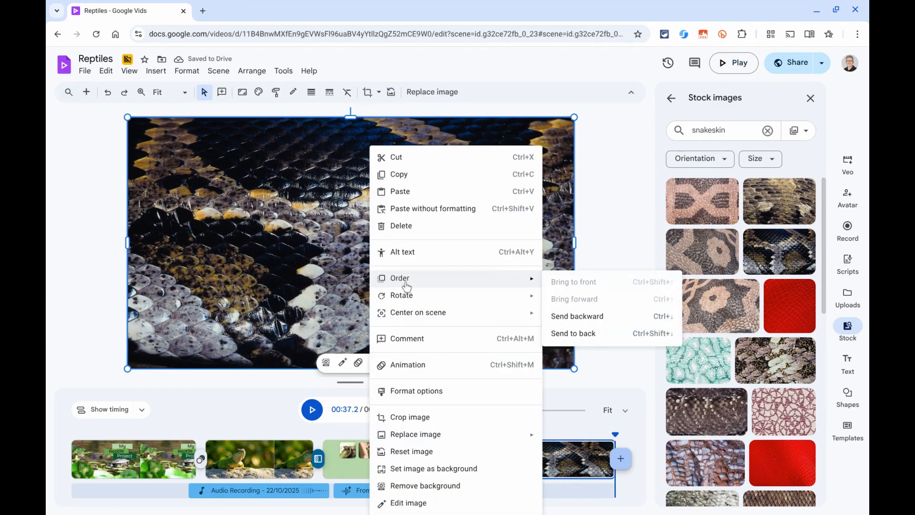
pyautogui.click(574, 333)
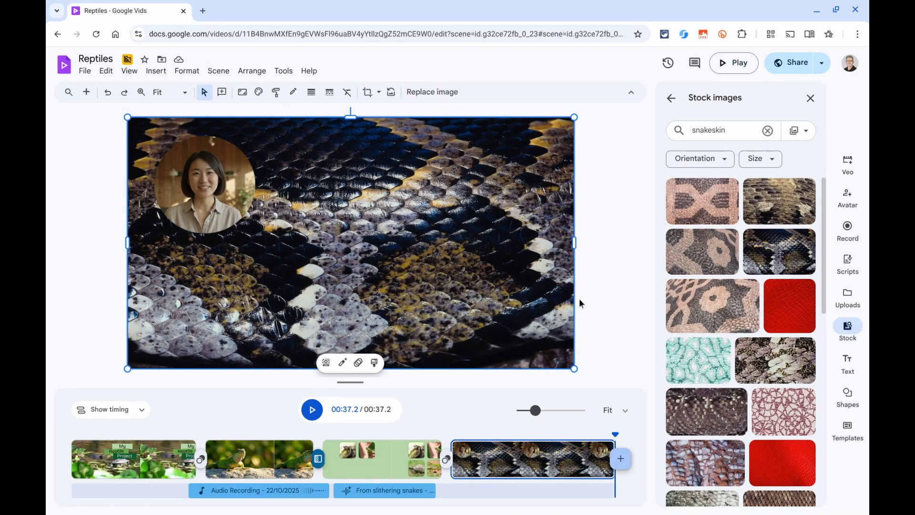
pyautogui.click(583, 298)
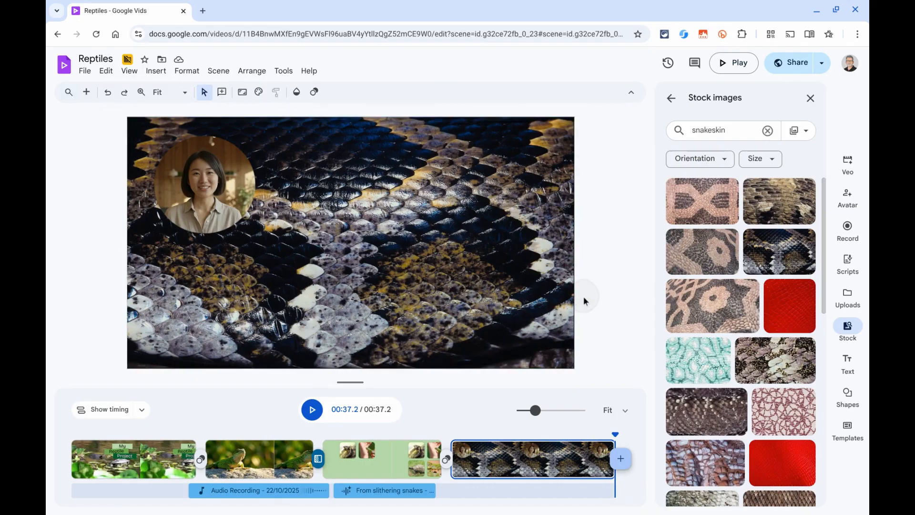
# Insert the generated Veo clip of the orange snake, shrink it and place it to the lower right of the avatar.
pyautogui.click(847, 162)
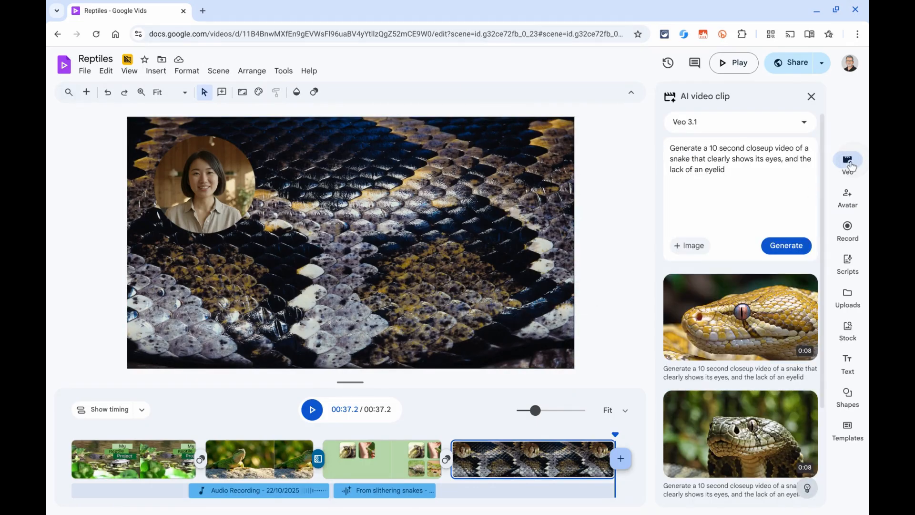
pyautogui.scroll(-3, 749, 273)
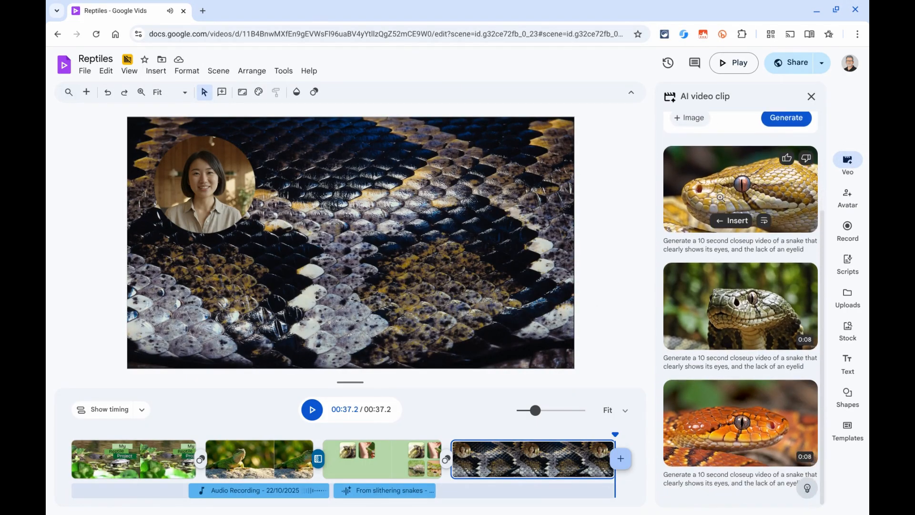
pyautogui.moveTo(738, 456)
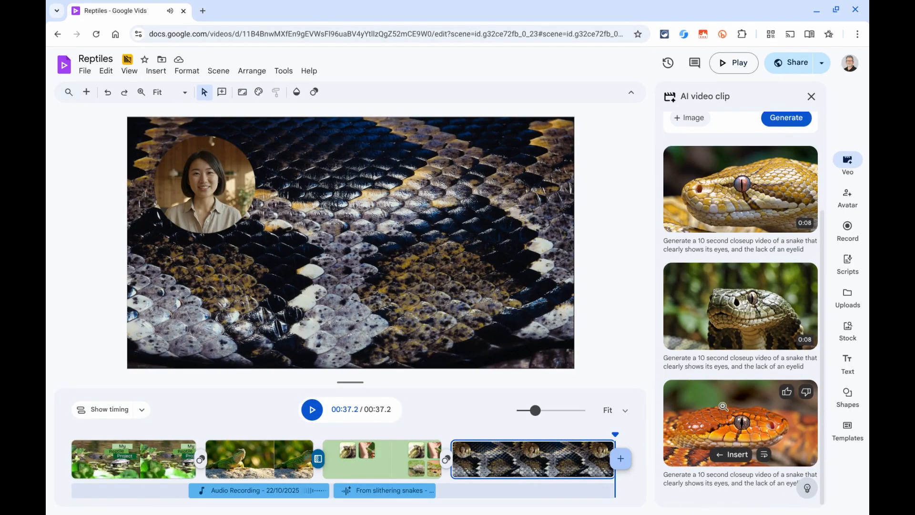
pyautogui.click(736, 455)
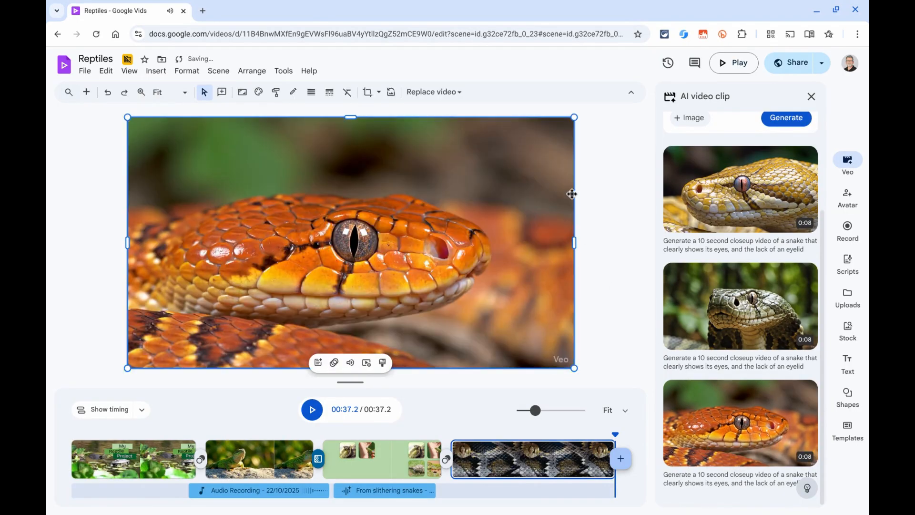
pyautogui.moveTo(574, 117); pyautogui.dragTo(418, 220)
pyautogui.moveTo(322, 297); pyautogui.dragTo(469, 304)
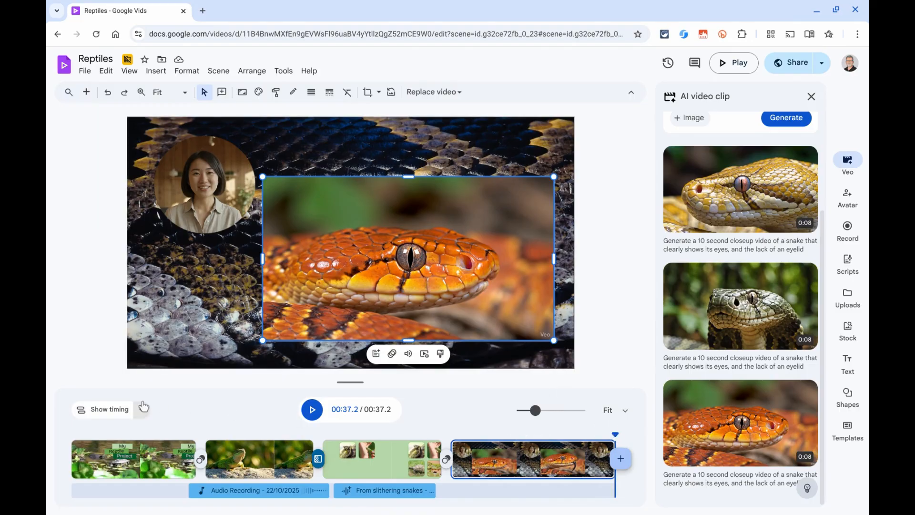
# Shift the snake clip's timing so it ends with scene 4, and play the scene from its start.
pyautogui.click(109, 409)
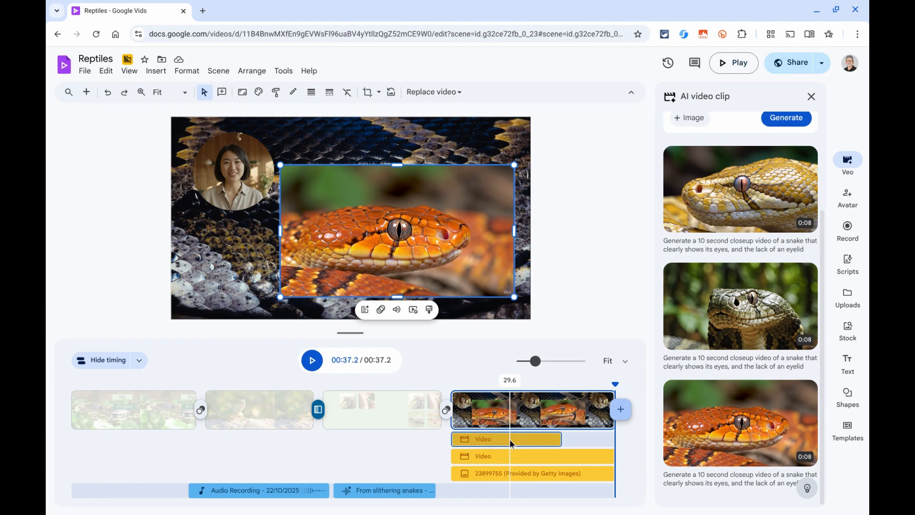
pyautogui.moveTo(510, 439); pyautogui.dragTo(565, 438)
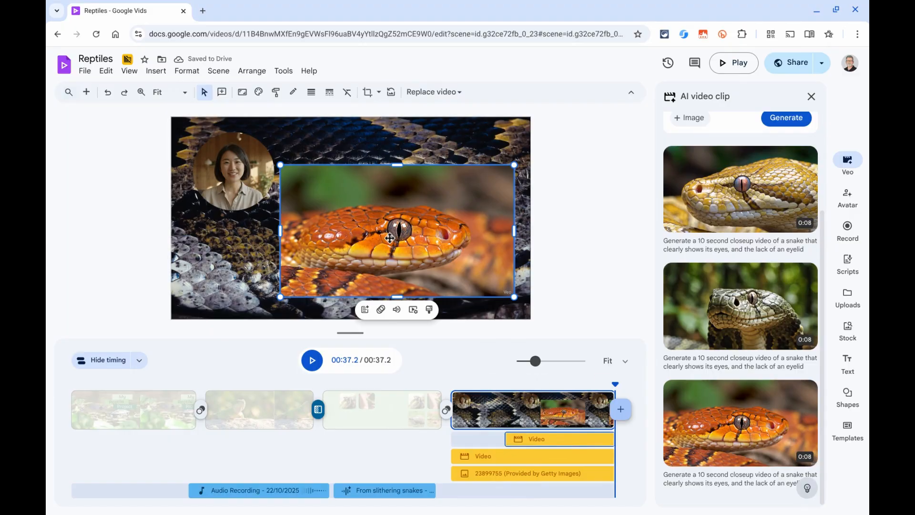
pyautogui.click(811, 97)
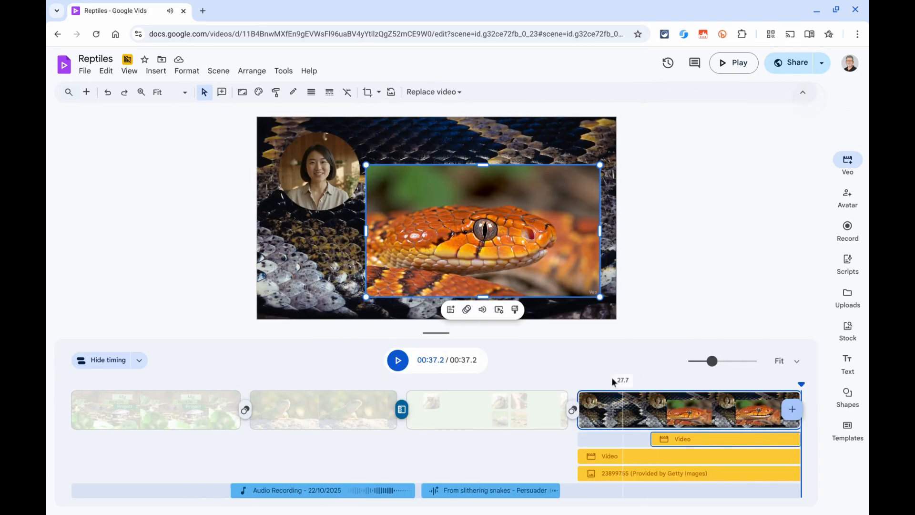
pyautogui.click(86, 358)
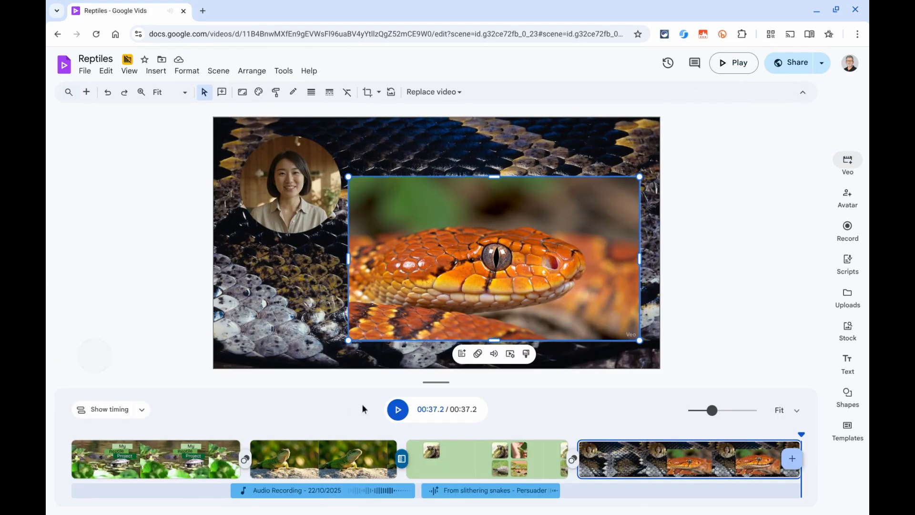
pyautogui.click(578, 434)
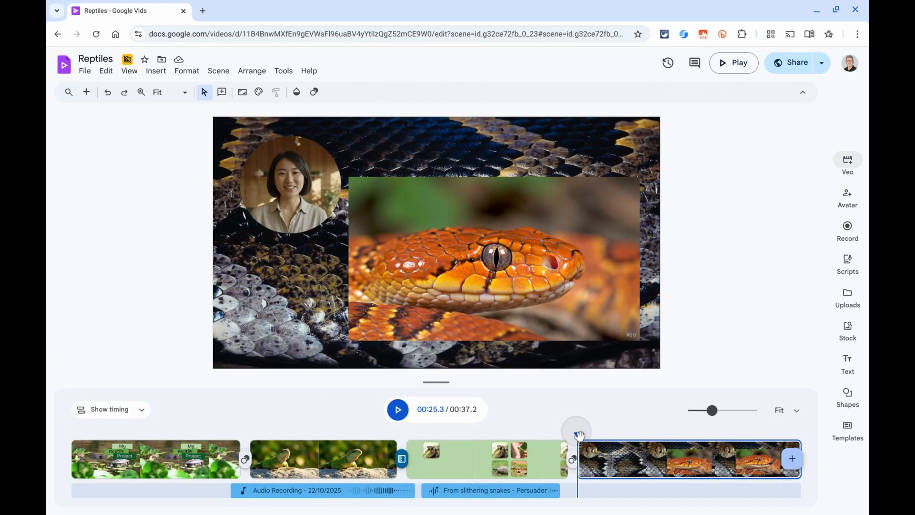
pyautogui.click(400, 410)
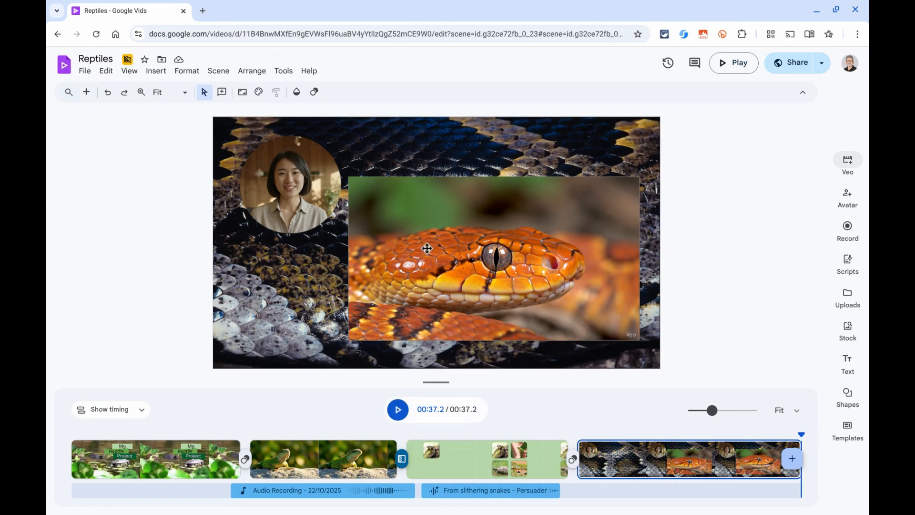
# Mute the sound of the snake video in scene 4.
pyautogui.click(449, 244)
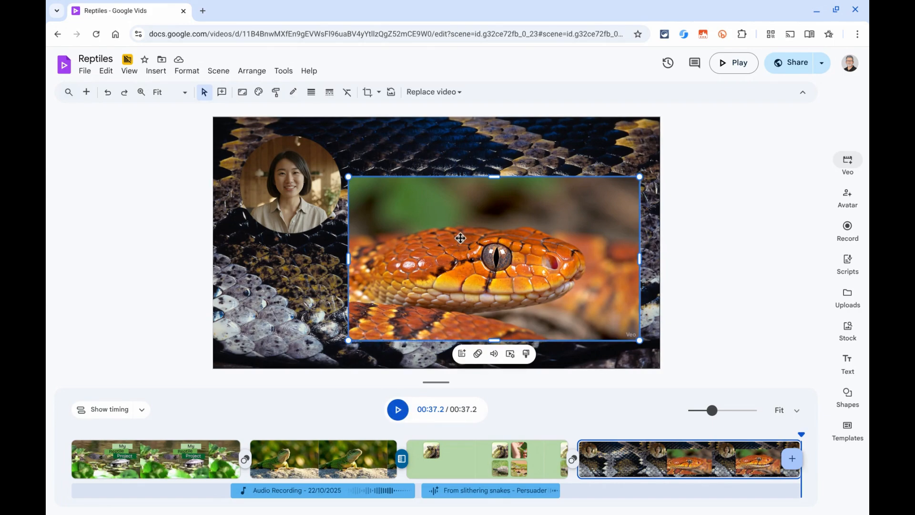
pyautogui.click(494, 353)
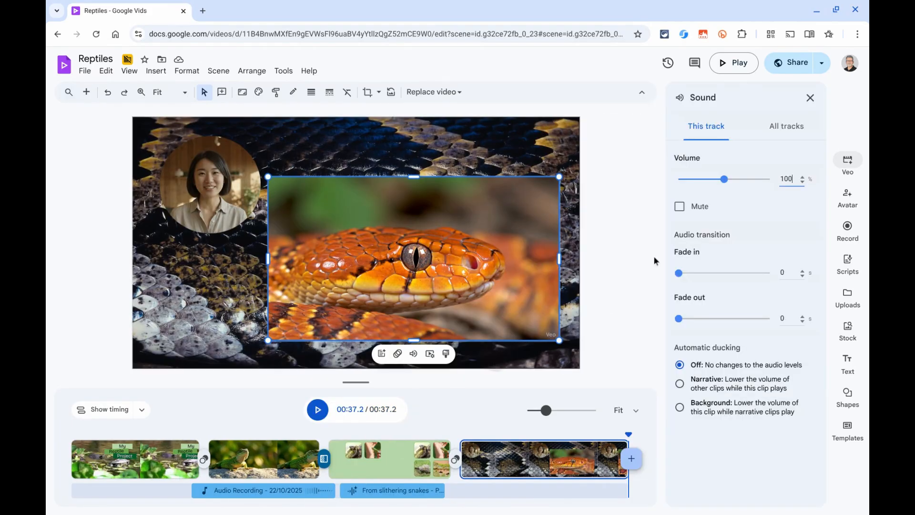
pyautogui.click(680, 206)
pyautogui.click(617, 268)
# Mask the snake video with a rounded rectangle shape.
pyautogui.click(443, 245)
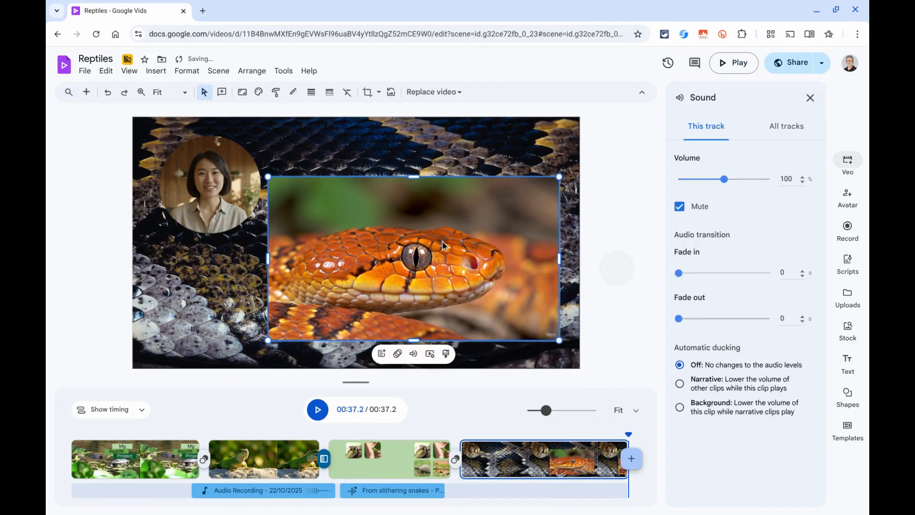
pyautogui.click(379, 92)
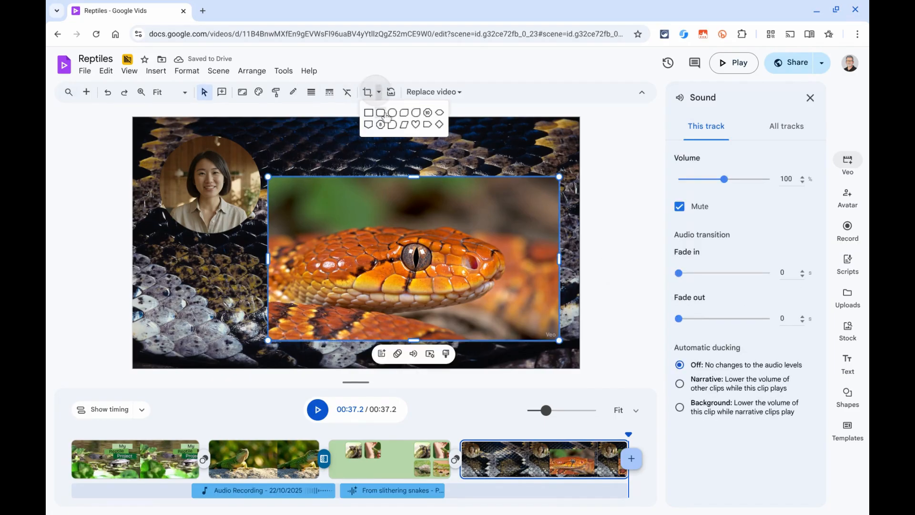
pyautogui.click(386, 114)
pyautogui.click(597, 207)
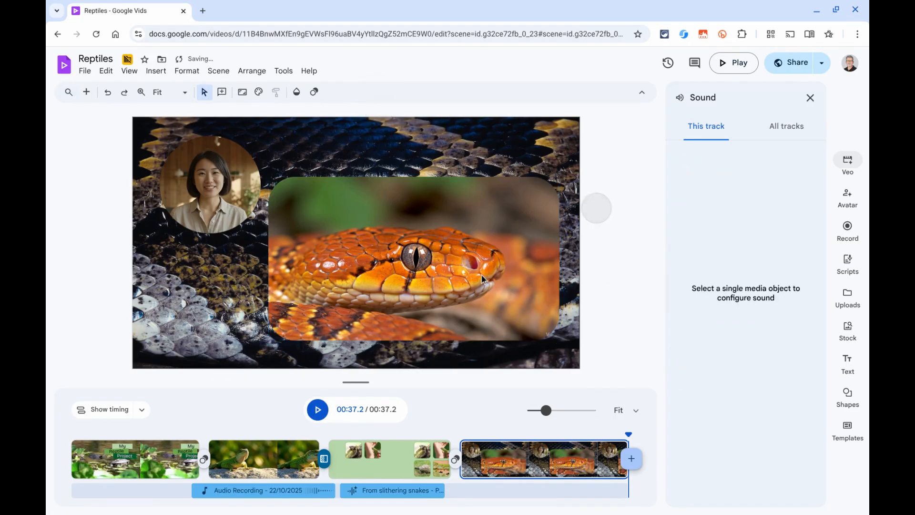